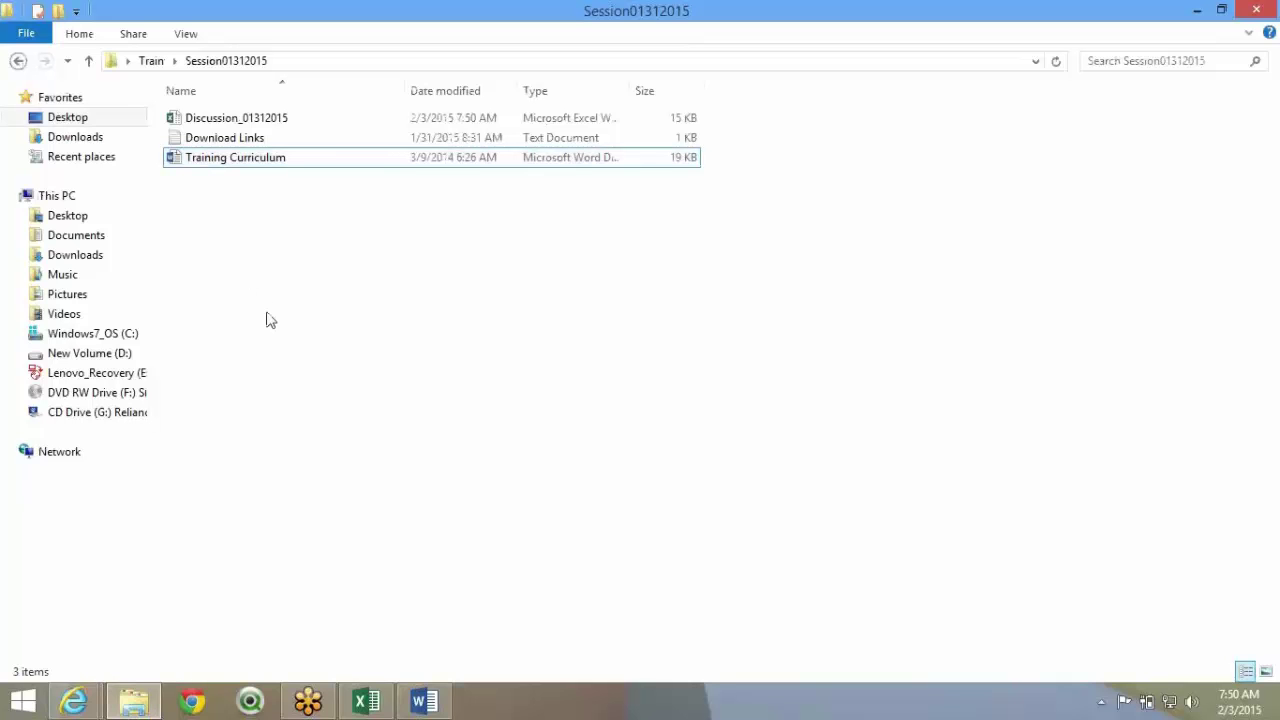
- Open the folder's context menu in Session01312015, then dismiss it without creating anything
right_click(250, 243)
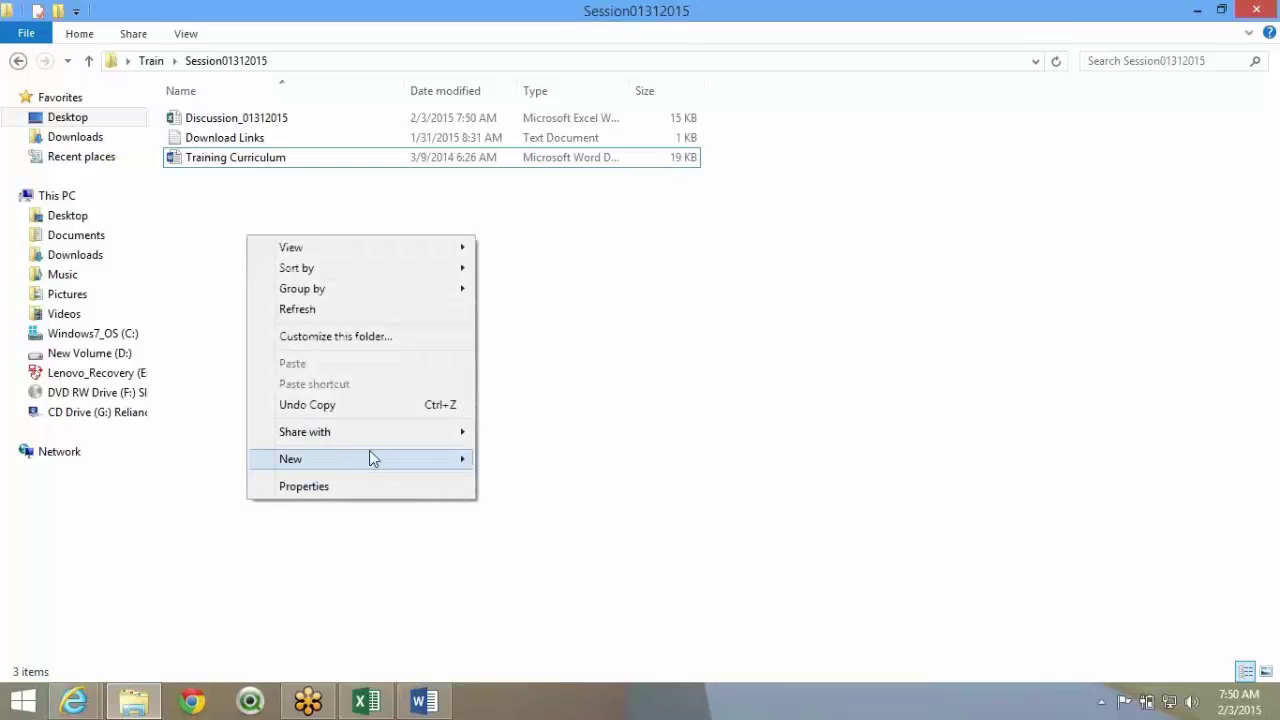
mouse_move(371, 457)
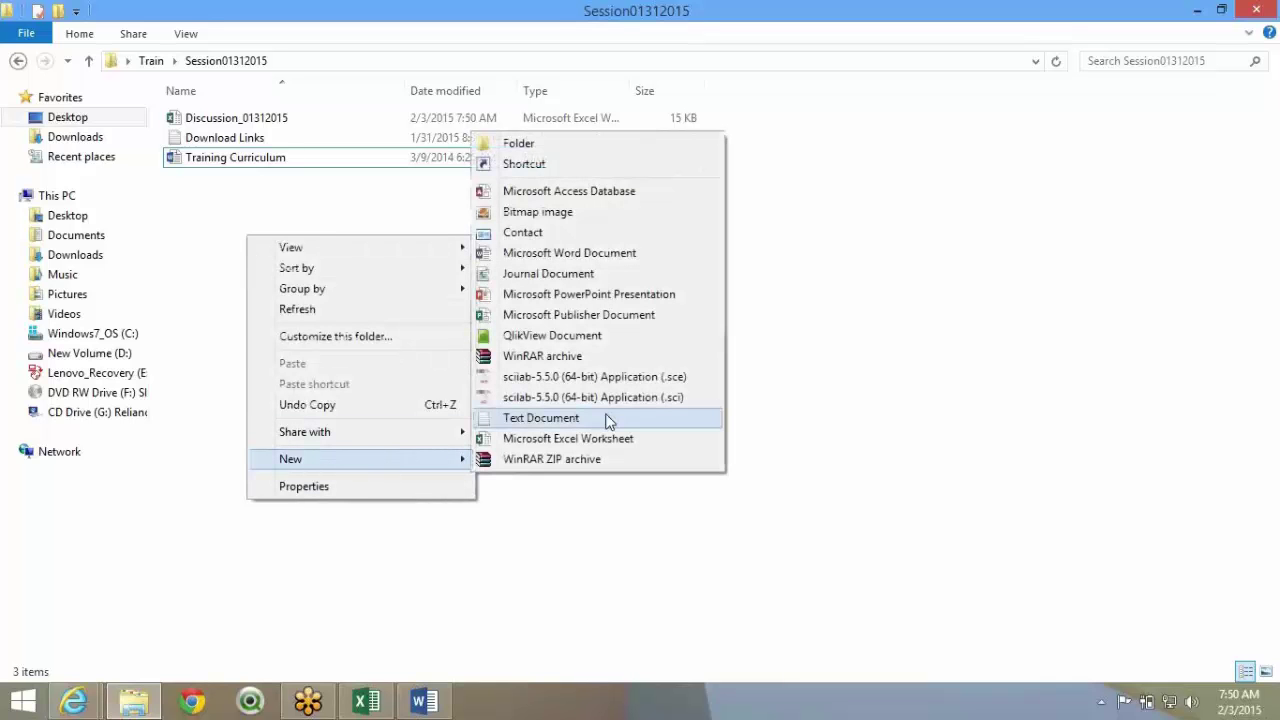
left_click(837, 408)
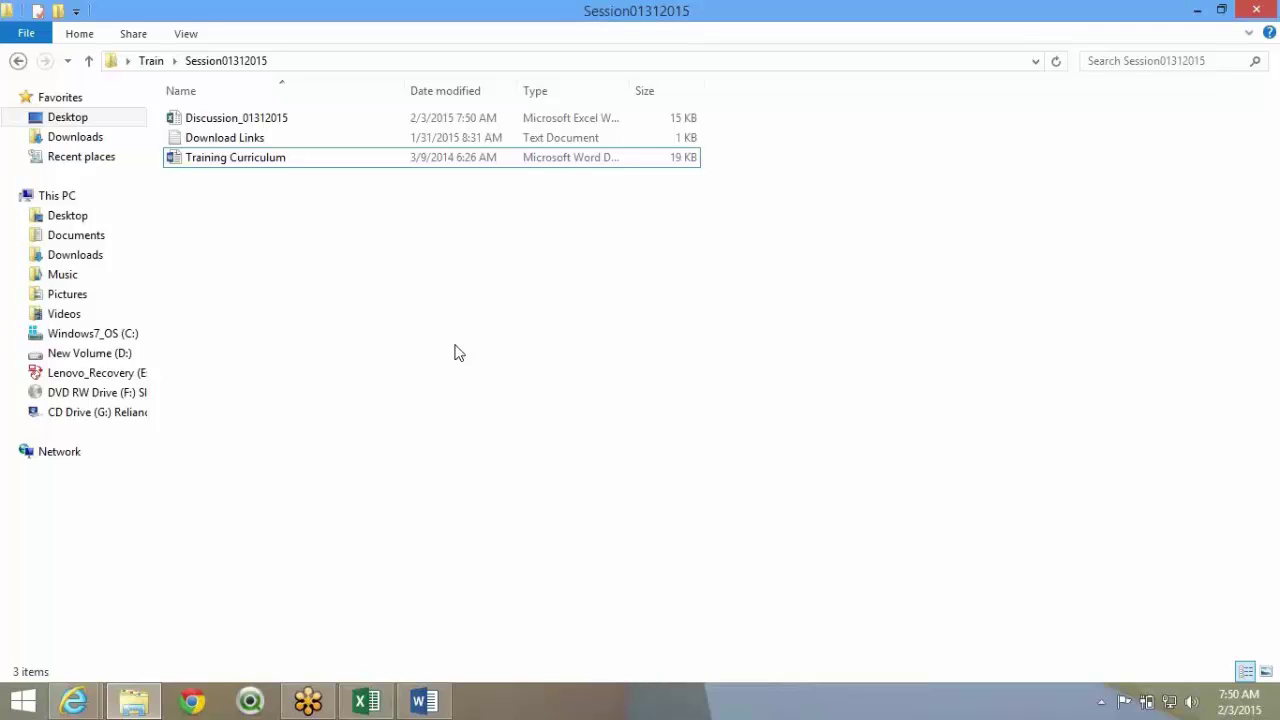
- Create a new folder and name it AdventureWorks, correcting the typos in the name
right_click(302, 172)
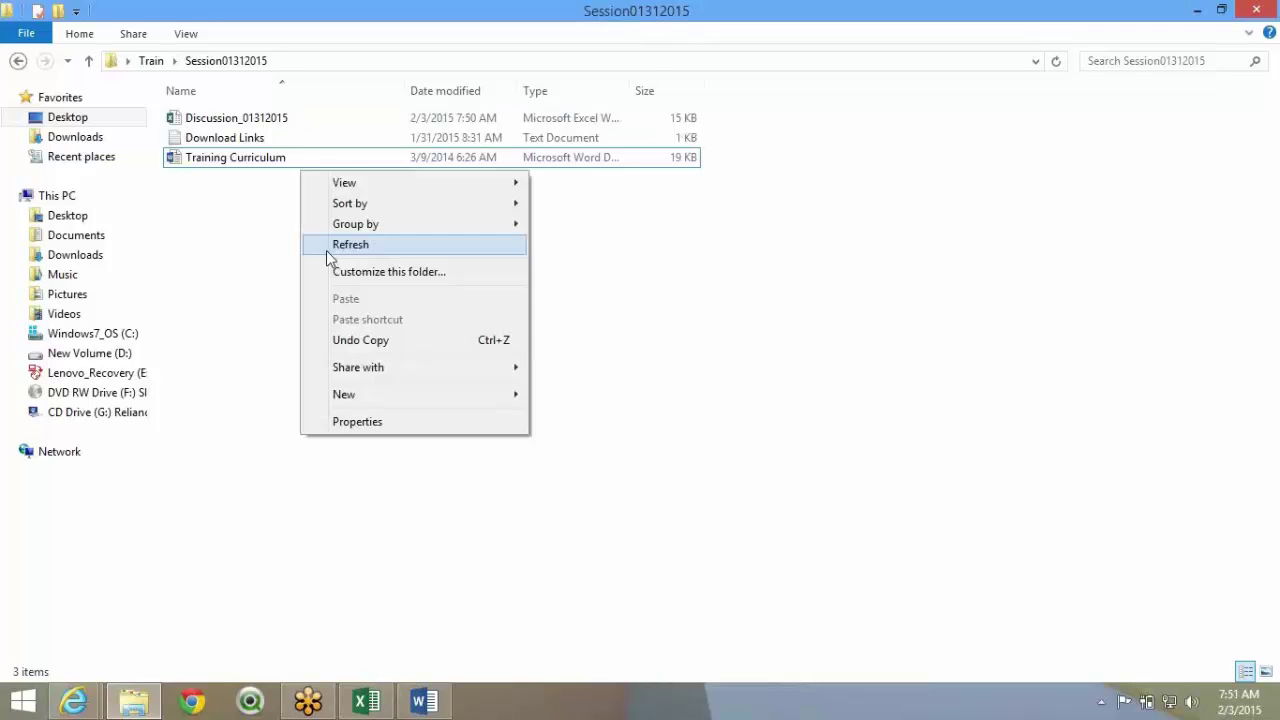
right_click(247, 247)
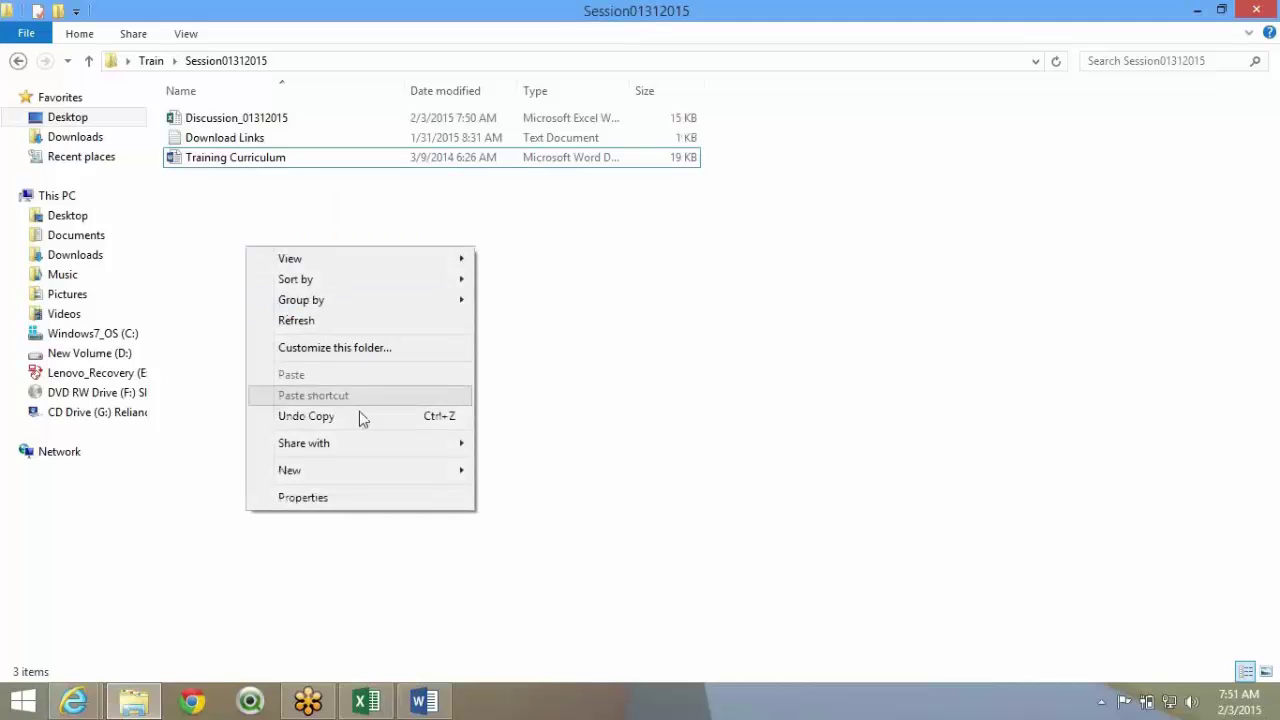
mouse_move(388, 470)
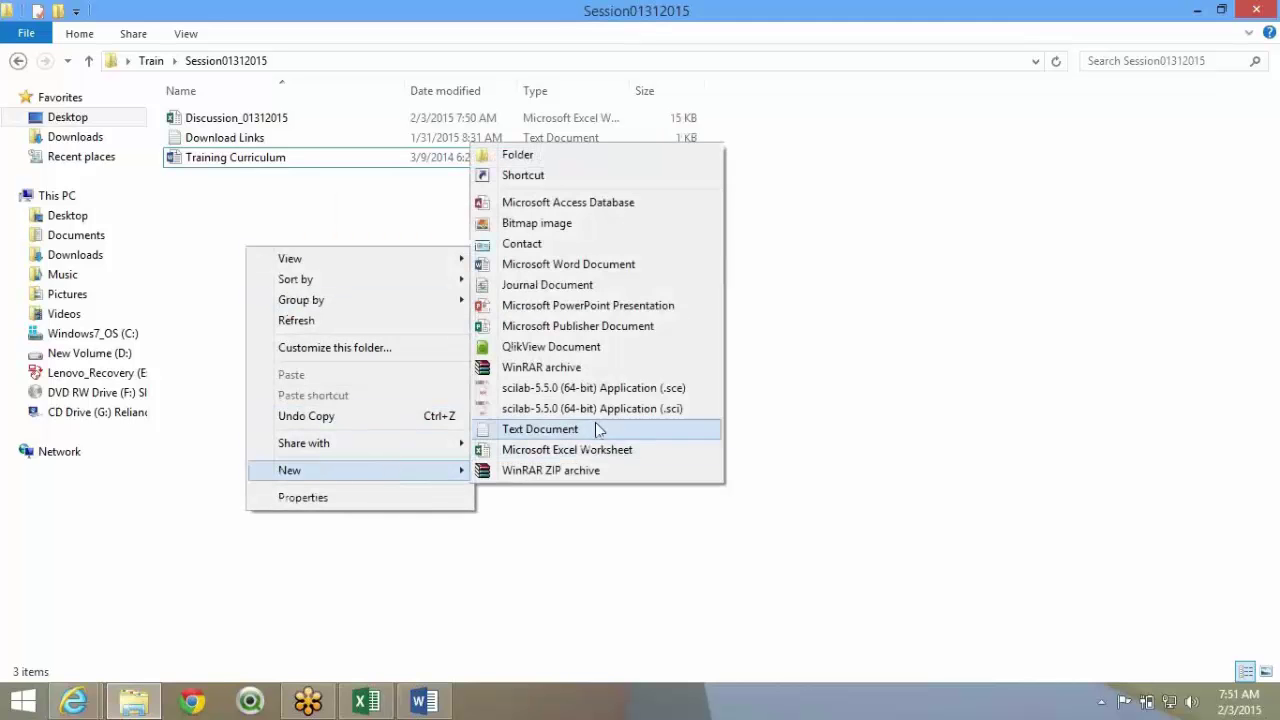
left_click(595, 155)
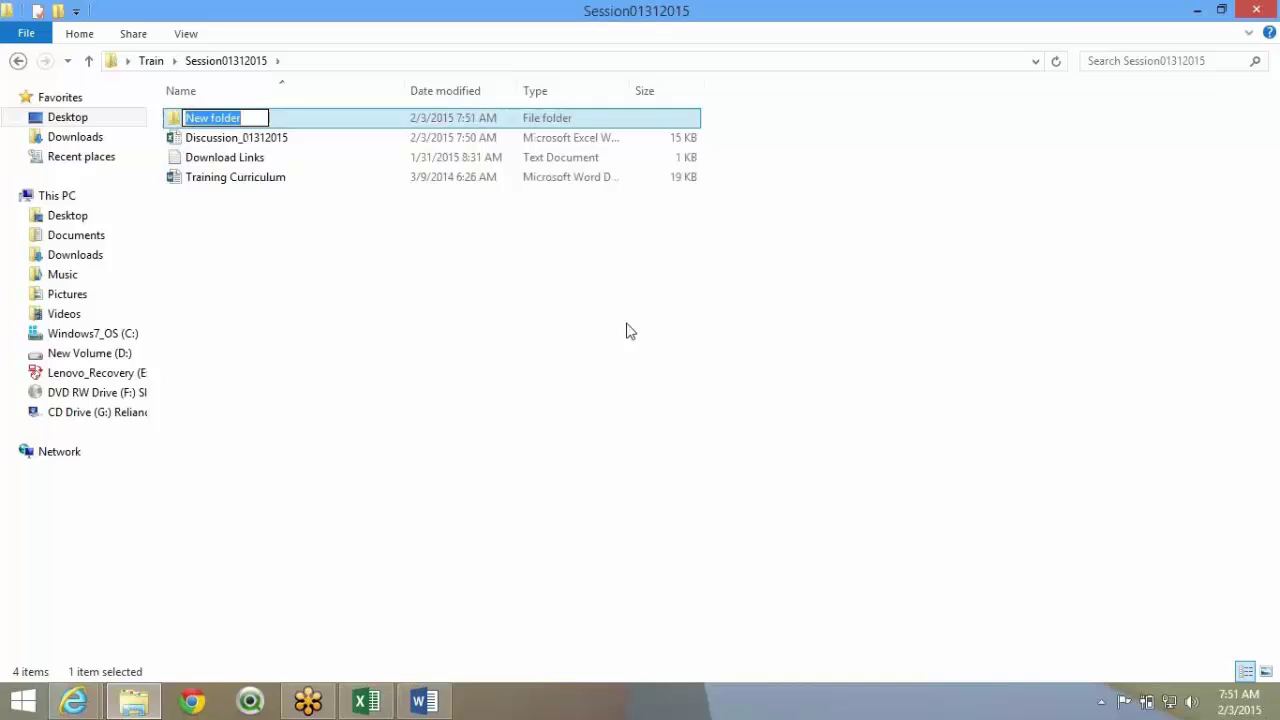
type("AdventrureWorkd")
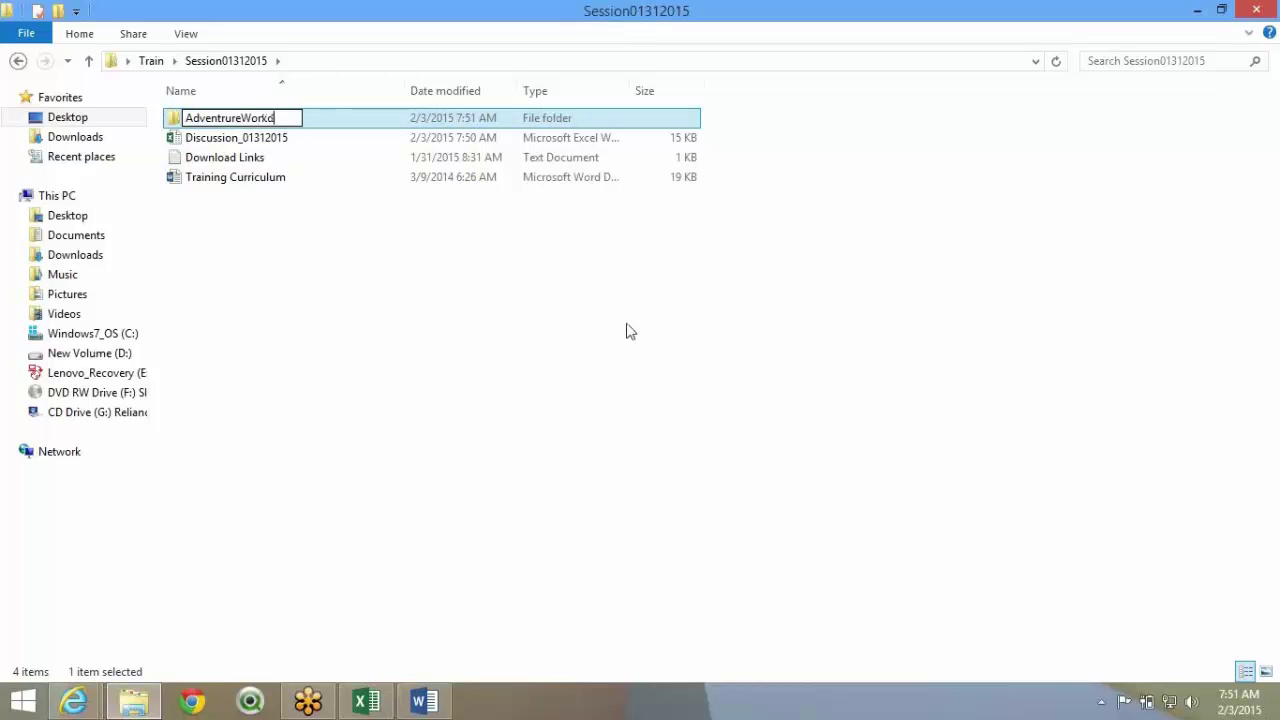
key("BackSpace")
type("s")
key("BackSpace")
key("BackSpace")
key("BackSpace")
key("BackSpace")
key("BackSpace")
key("BackSpace")
key("BackSpace")
key("BackSpace")
key("BackSpace")
type("u")
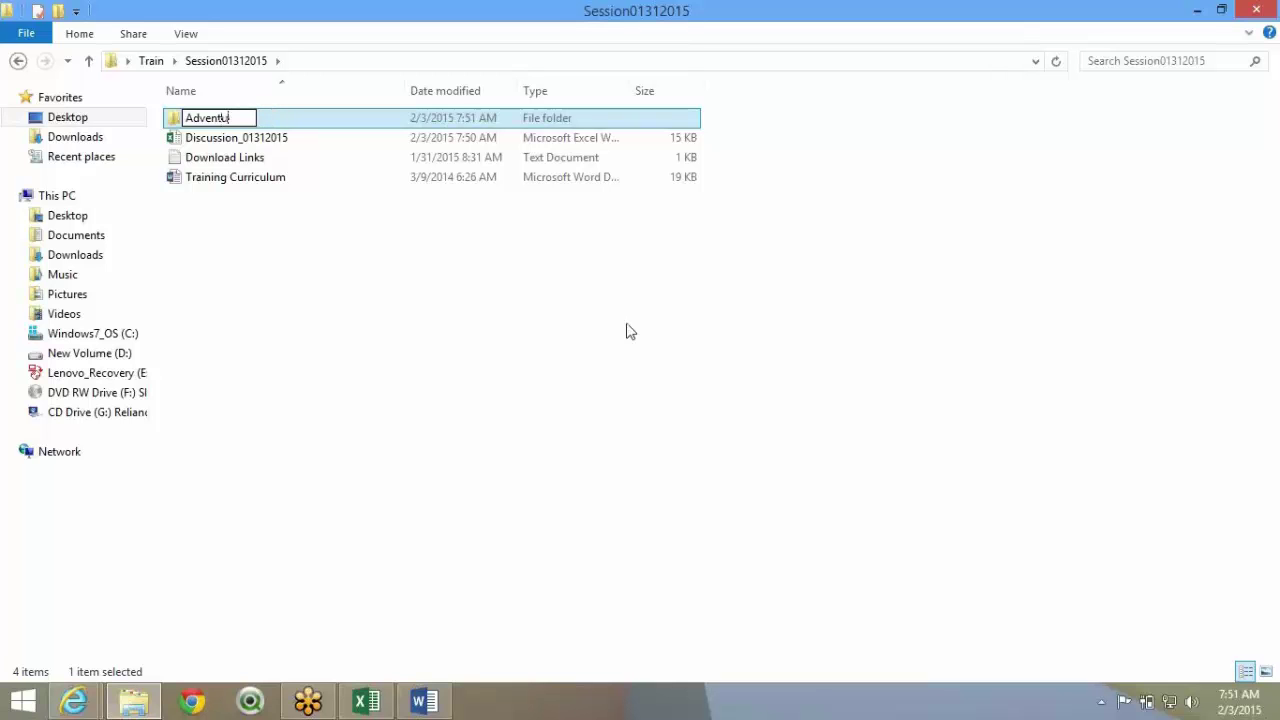
type("reWorks")
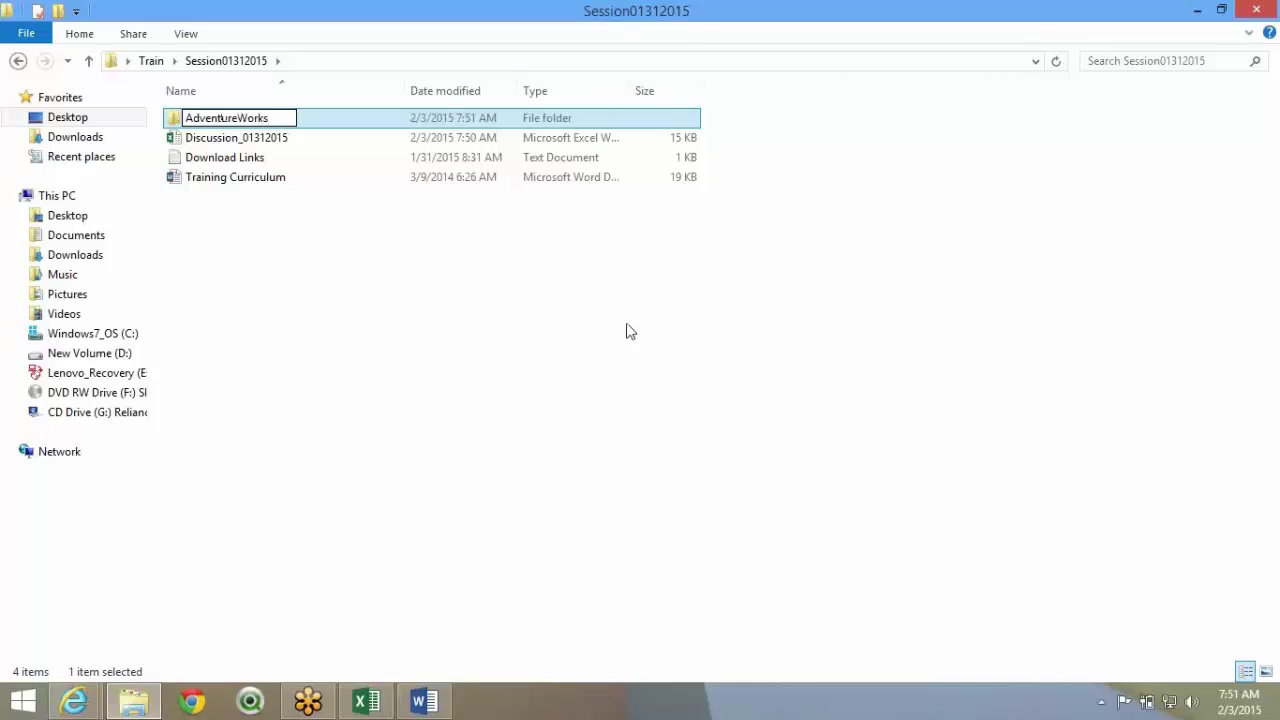
key("Return")
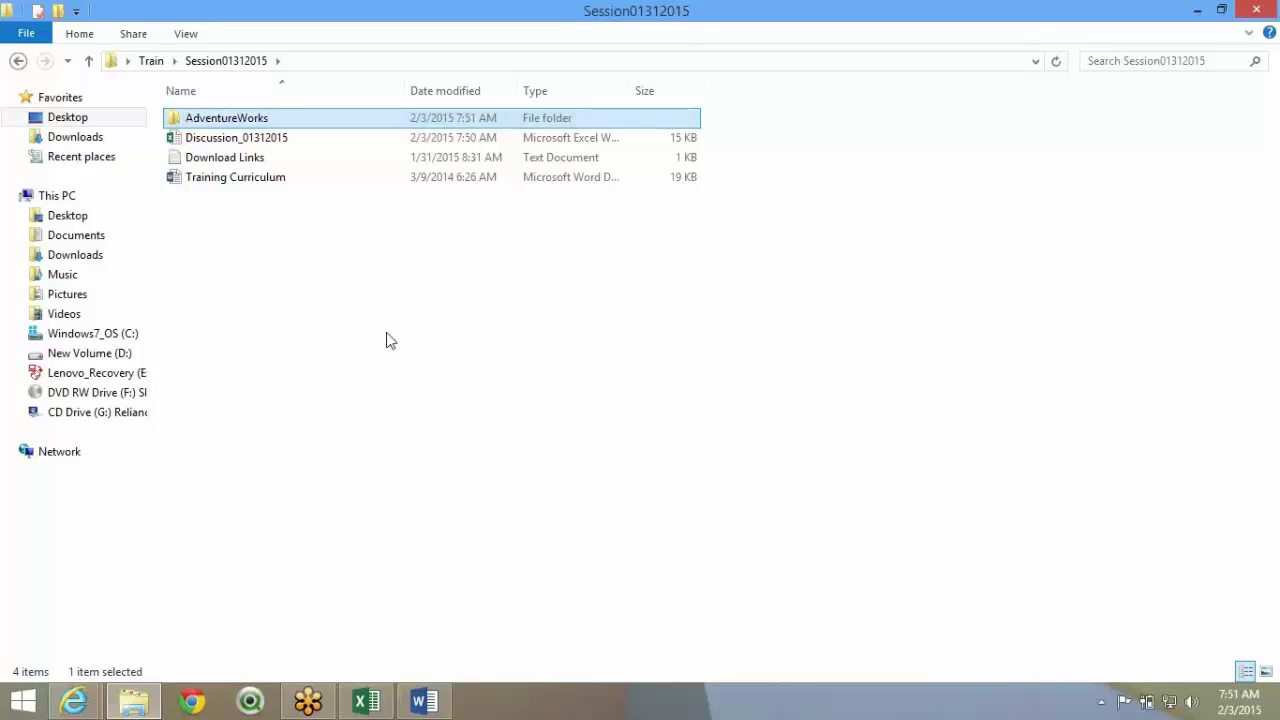
- Open the empty AdventureWorks folder and bring up the context menu in its file area
double_click(320, 126)
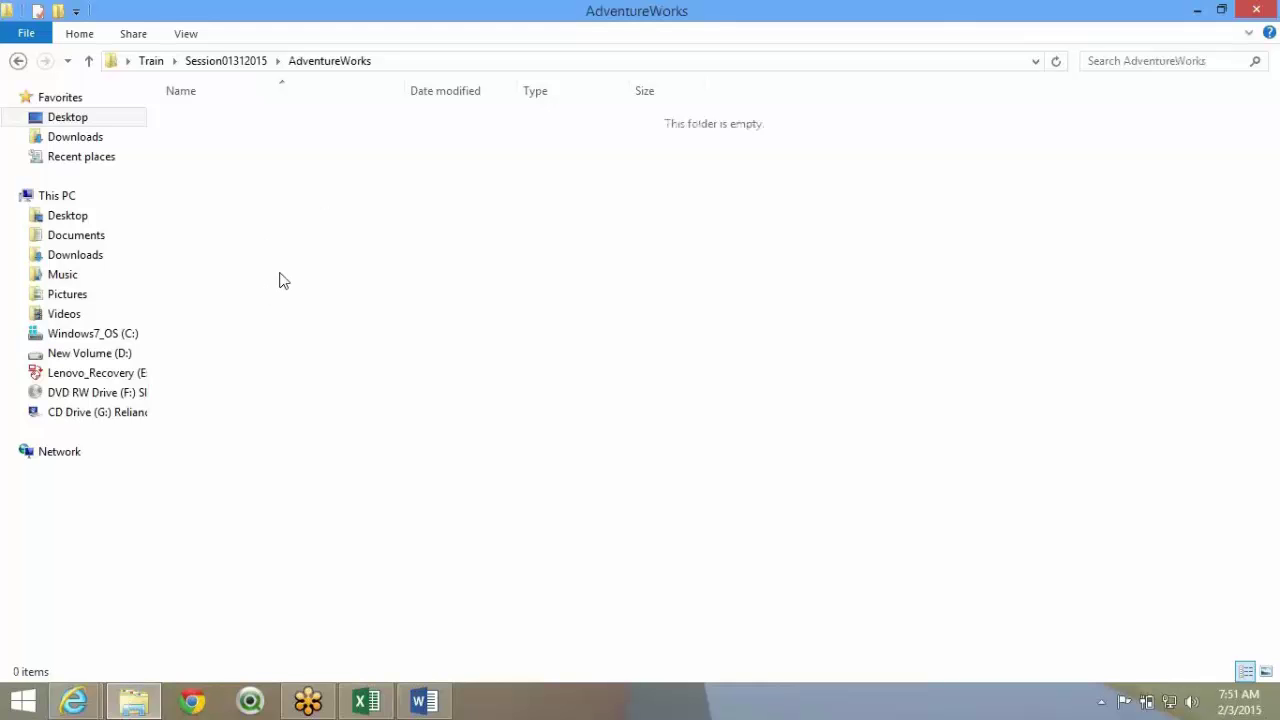
right_click(325, 196)
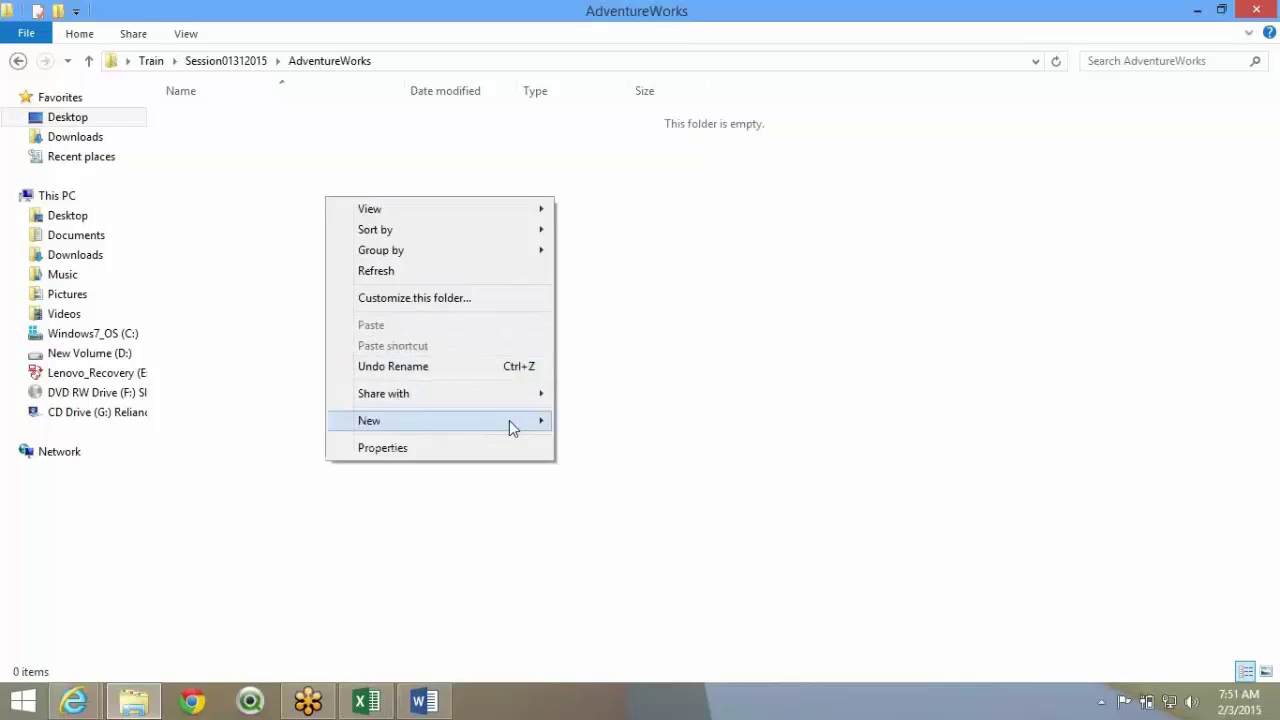
- Check the Extractor label in cell E47 of the Excel diagram, then return to AdventureWorks
left_click(366, 701)
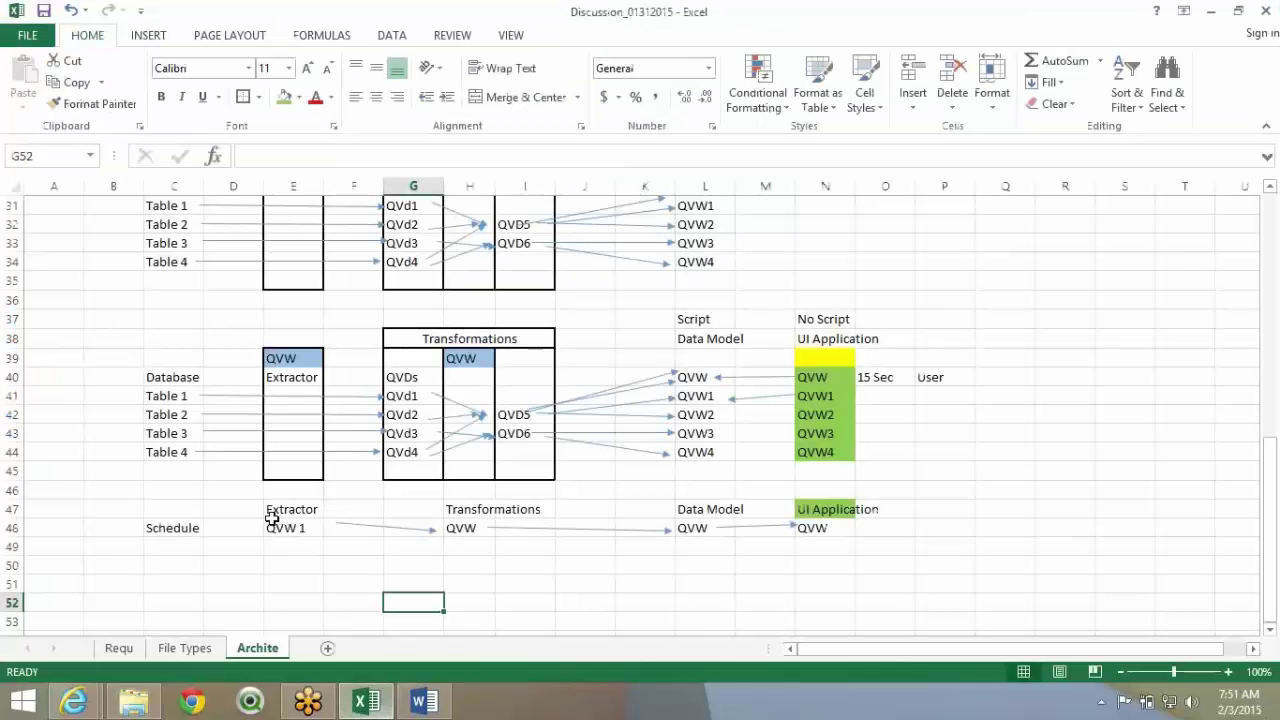
left_click_drag(285, 510, 285, 528)
key("alt+Tab")
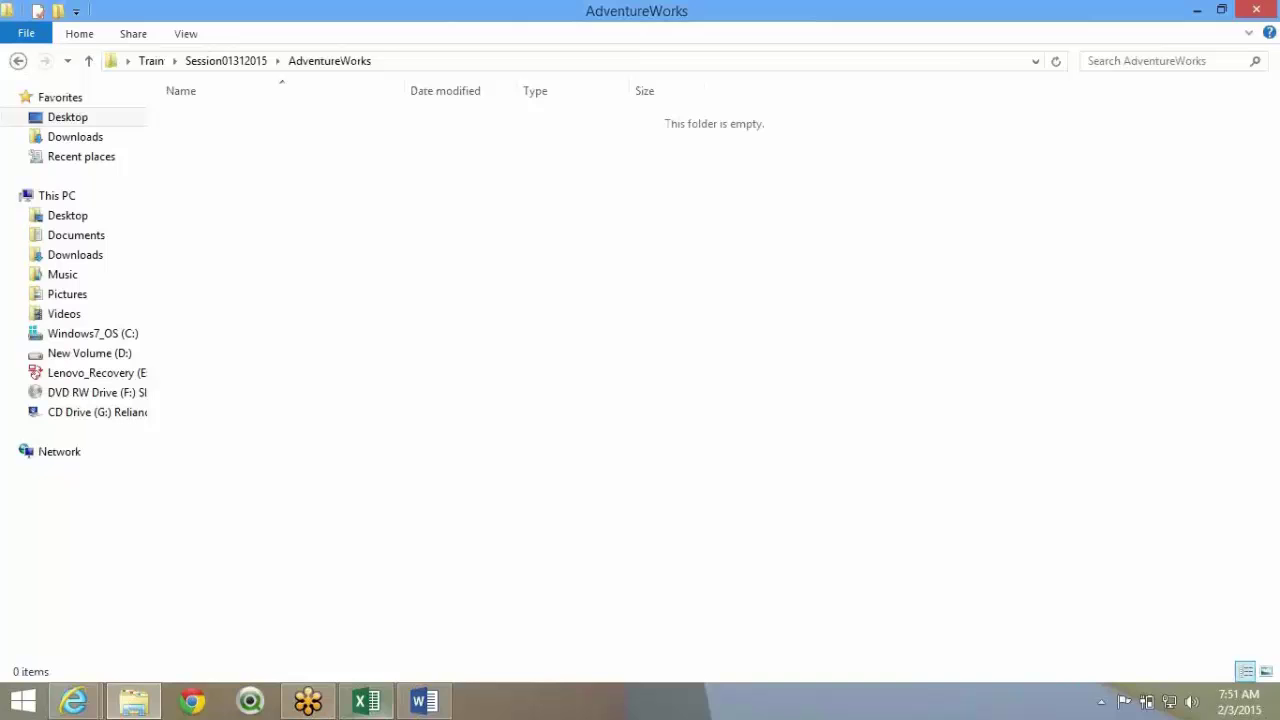
left_click(366, 701)
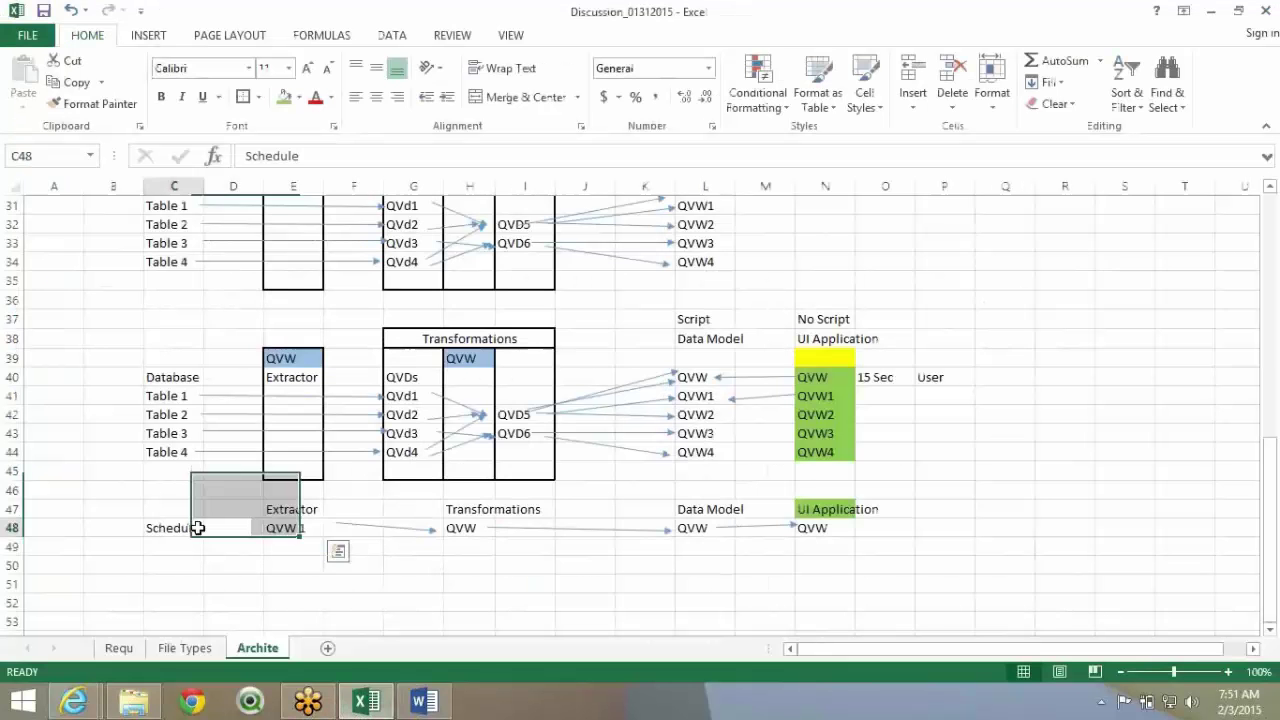
left_click(293, 509)
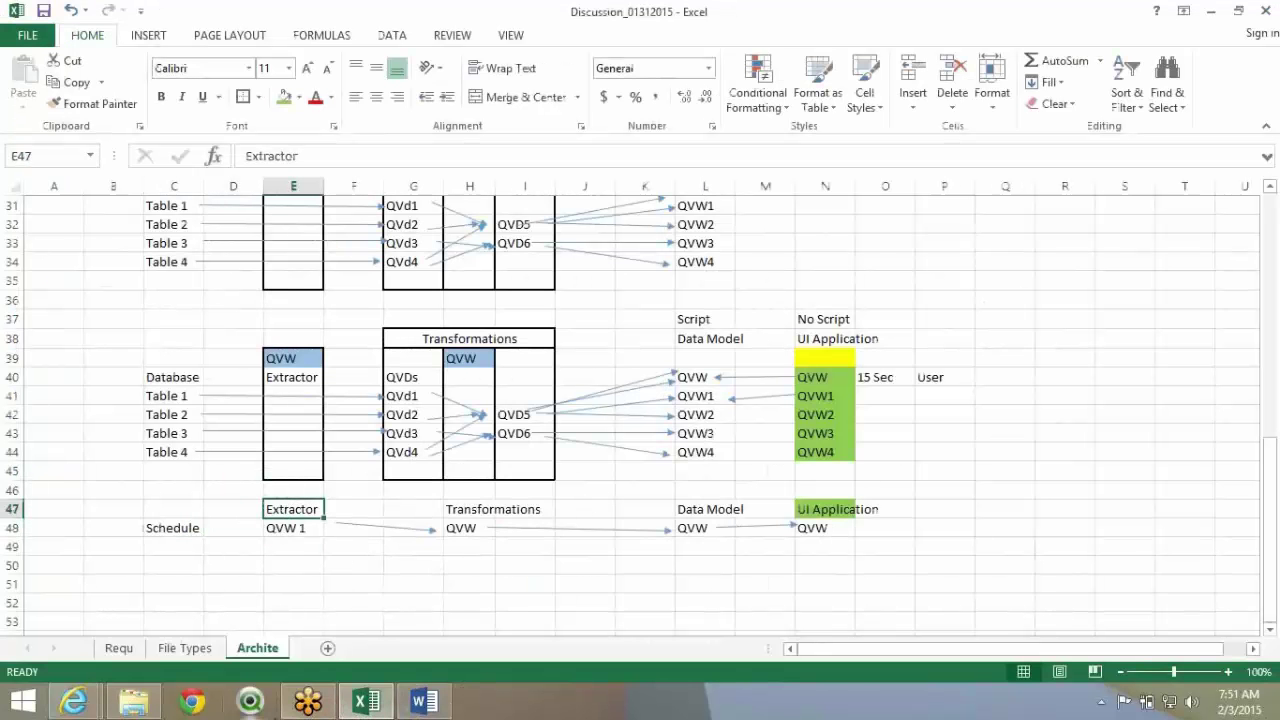
left_click(133, 701)
- Create a subfolder named Extractor in AdventureWorks, fixing the misspelled name
right_click(249, 205)
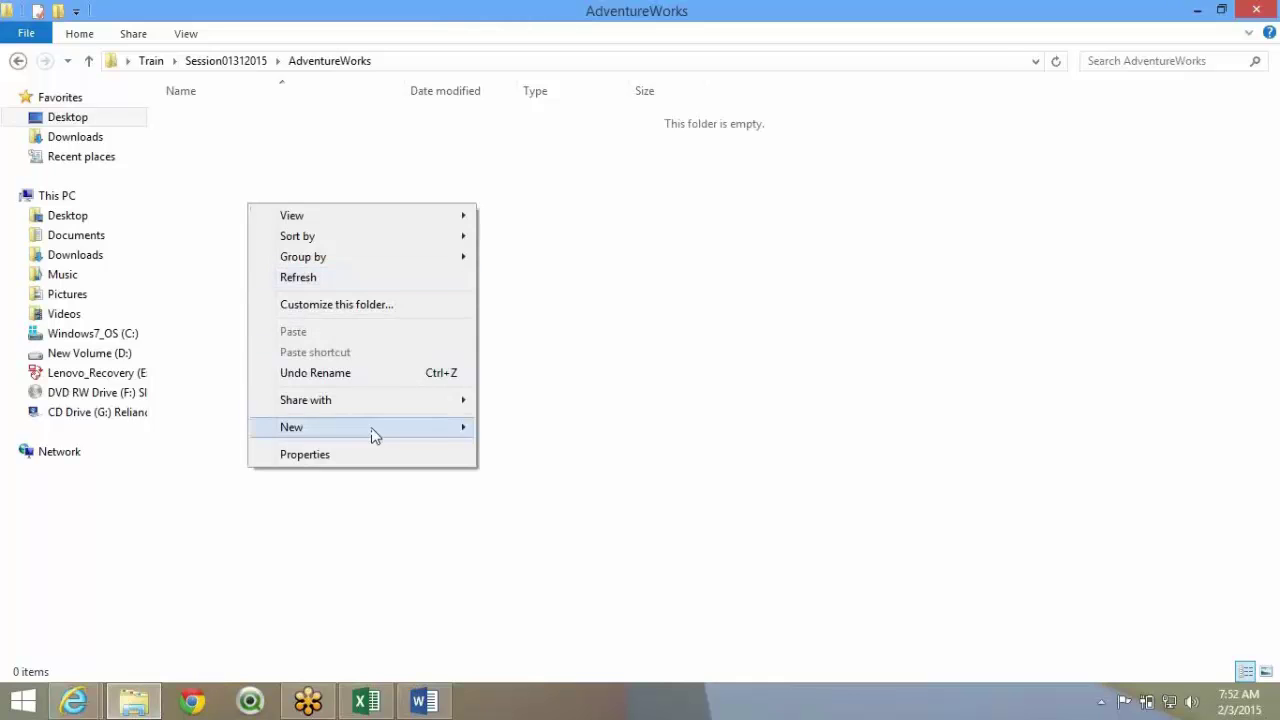
mouse_move(430, 427)
left_click(570, 107)
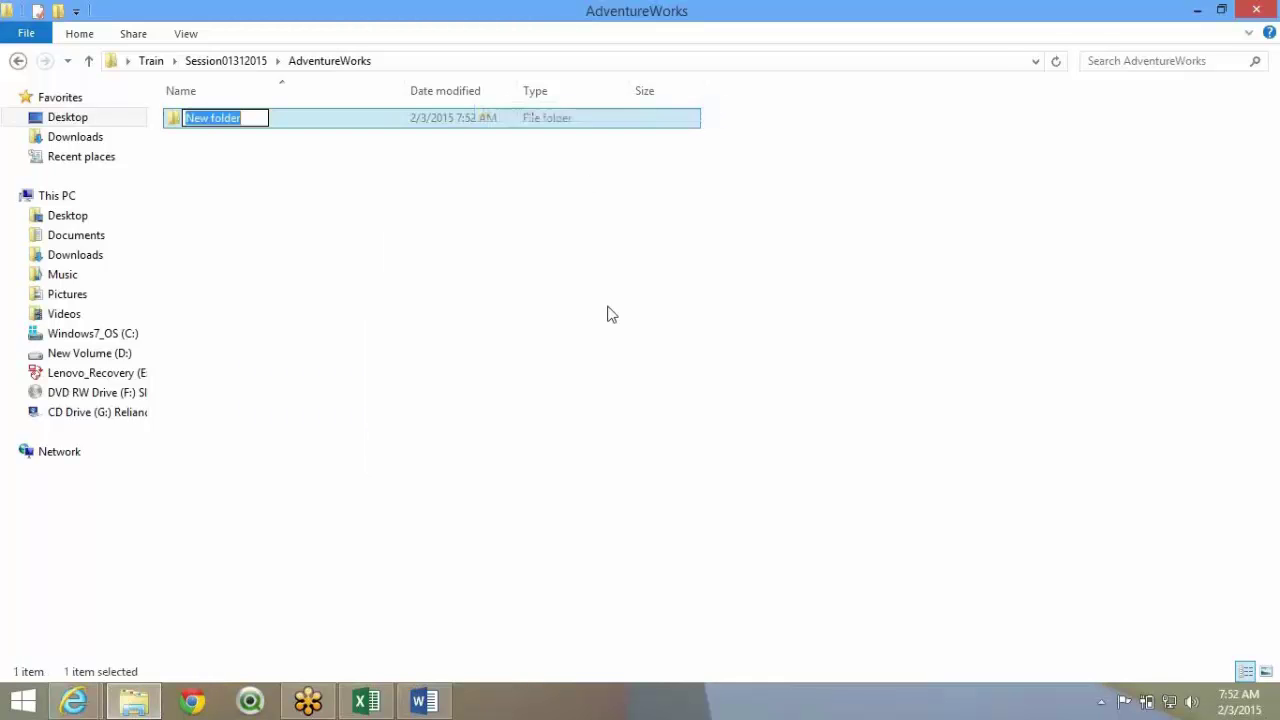
type("Extracotr")
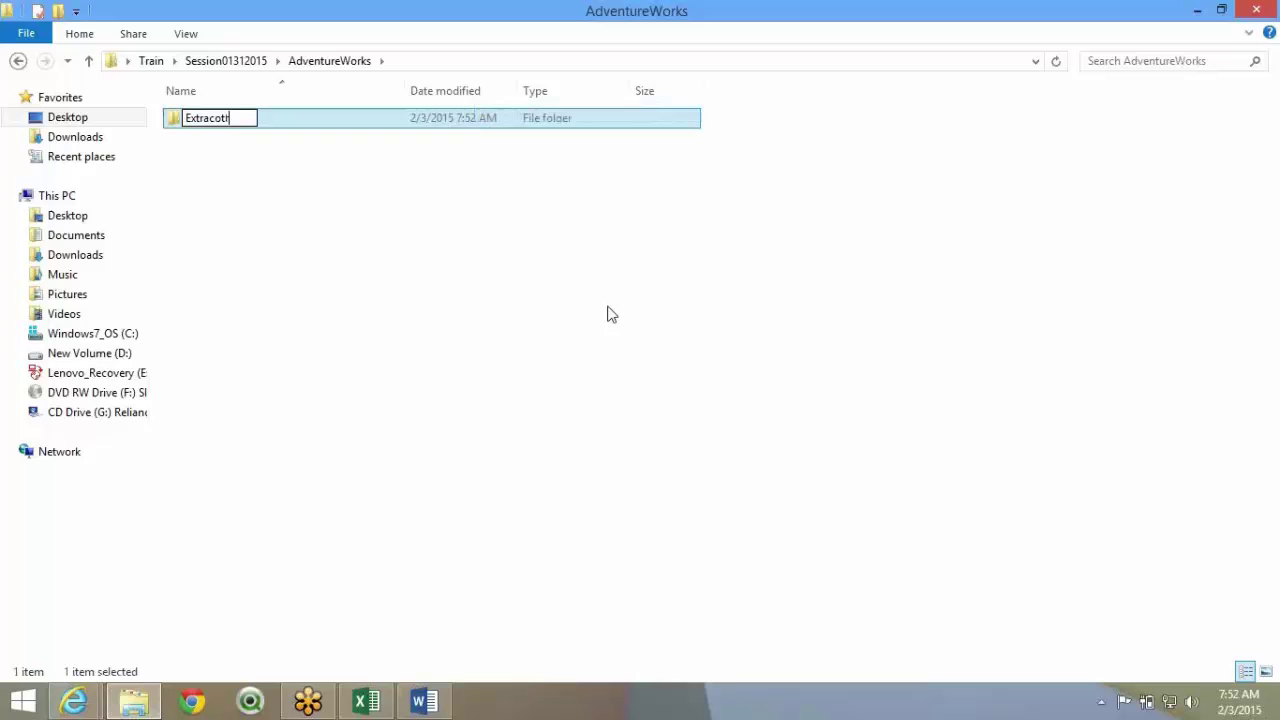
key("BackSpace")
key("BackSpace")
key("BackSpace")
type("tor")
key("Return")
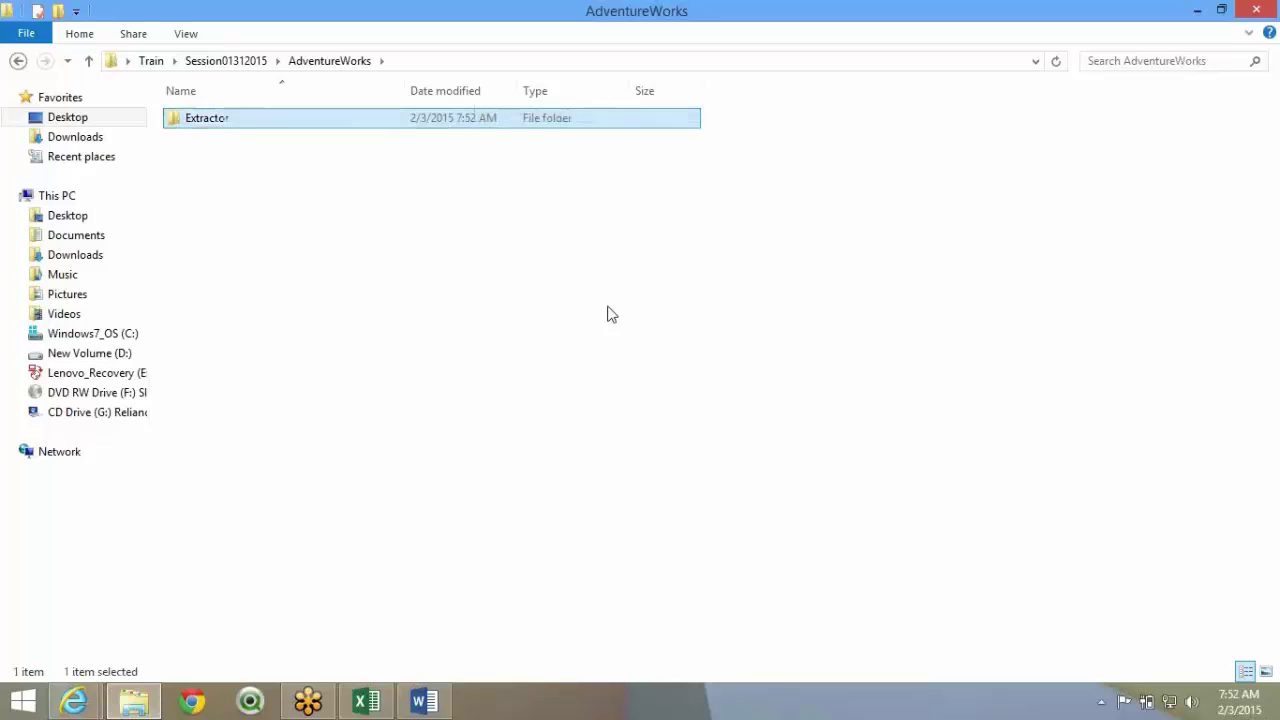
- Add a second subfolder named QVD
right_click(335, 242)
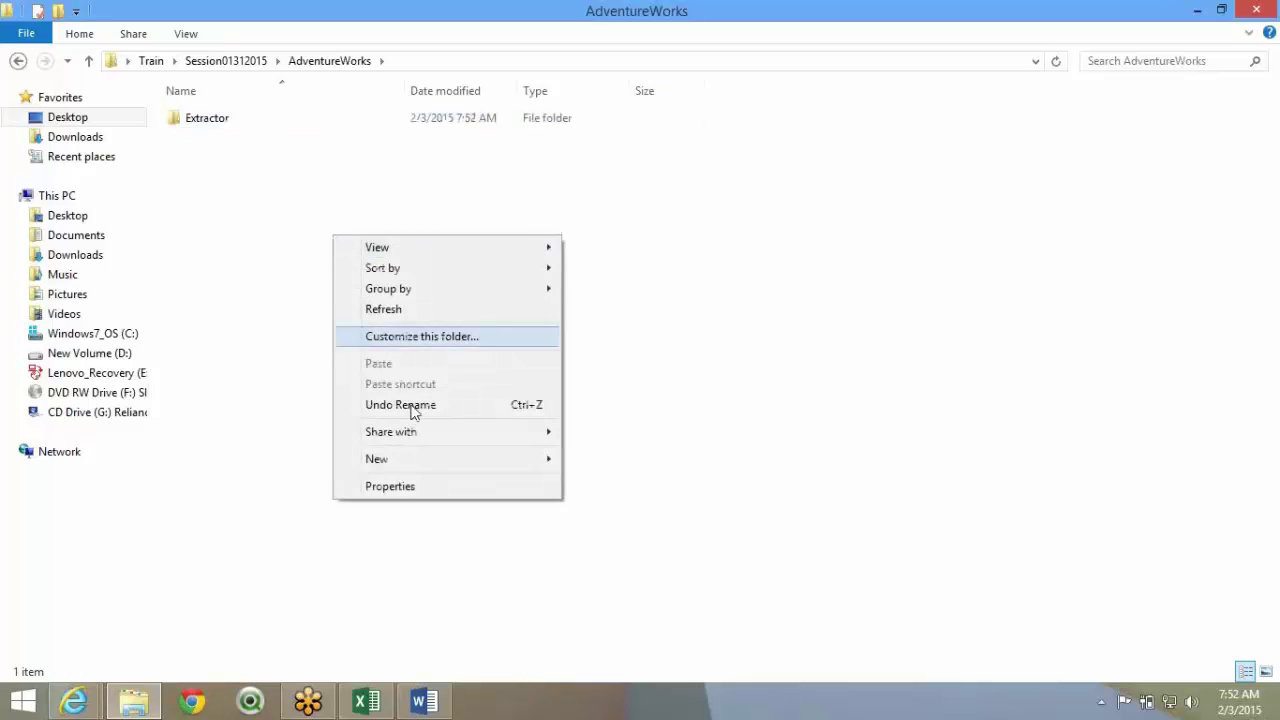
mouse_move(429, 466)
left_click(600, 143)
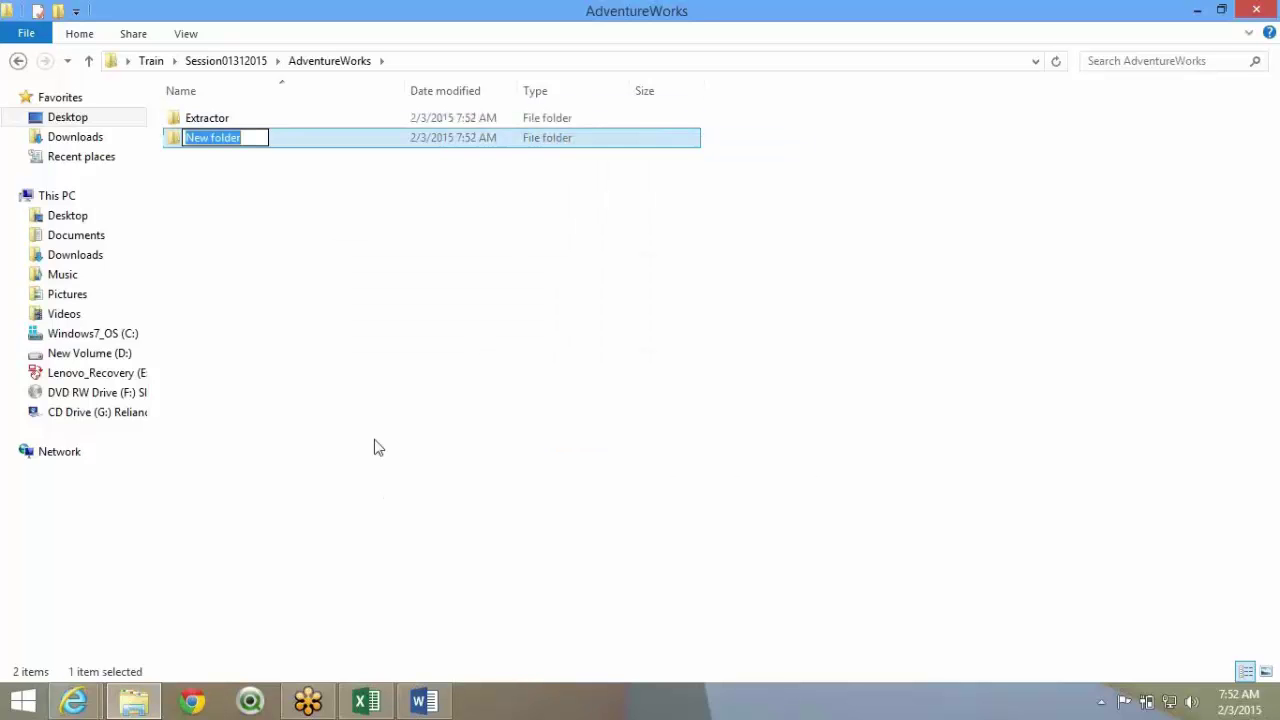
type("QVD")
key("Return")
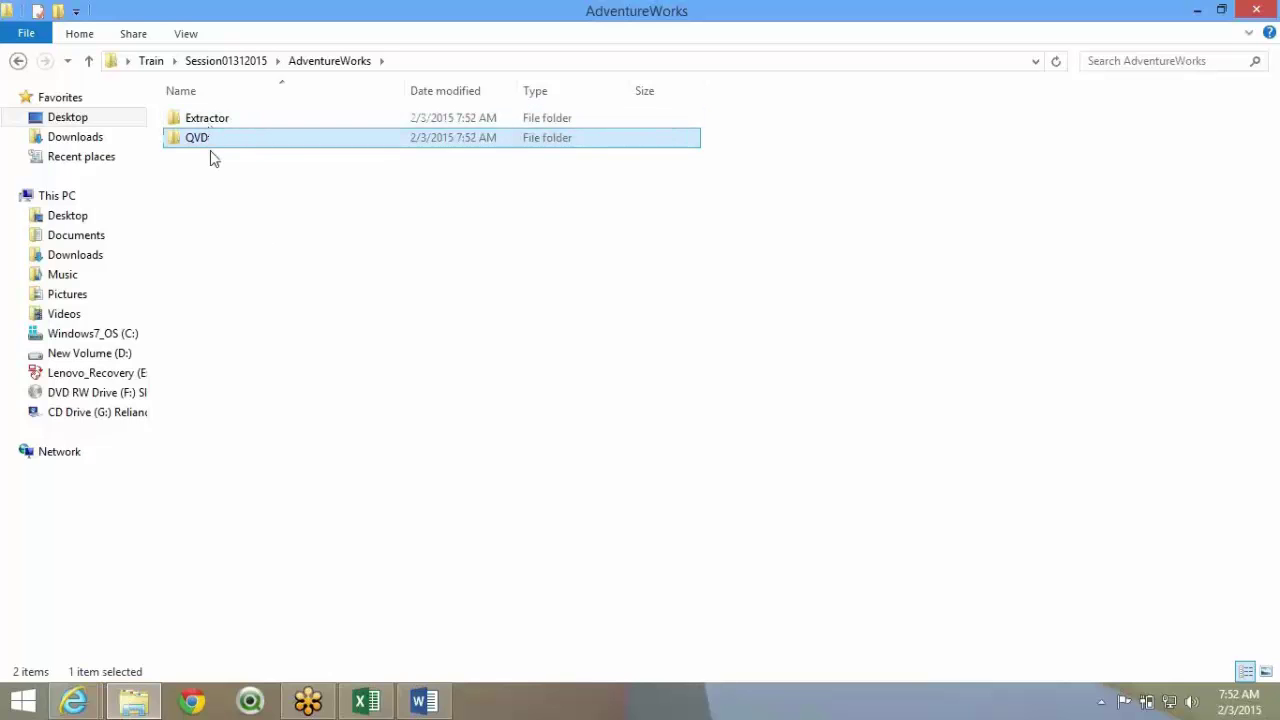
- Create a subfolder named DataModel in AdventureWorks
right_click(284, 246)
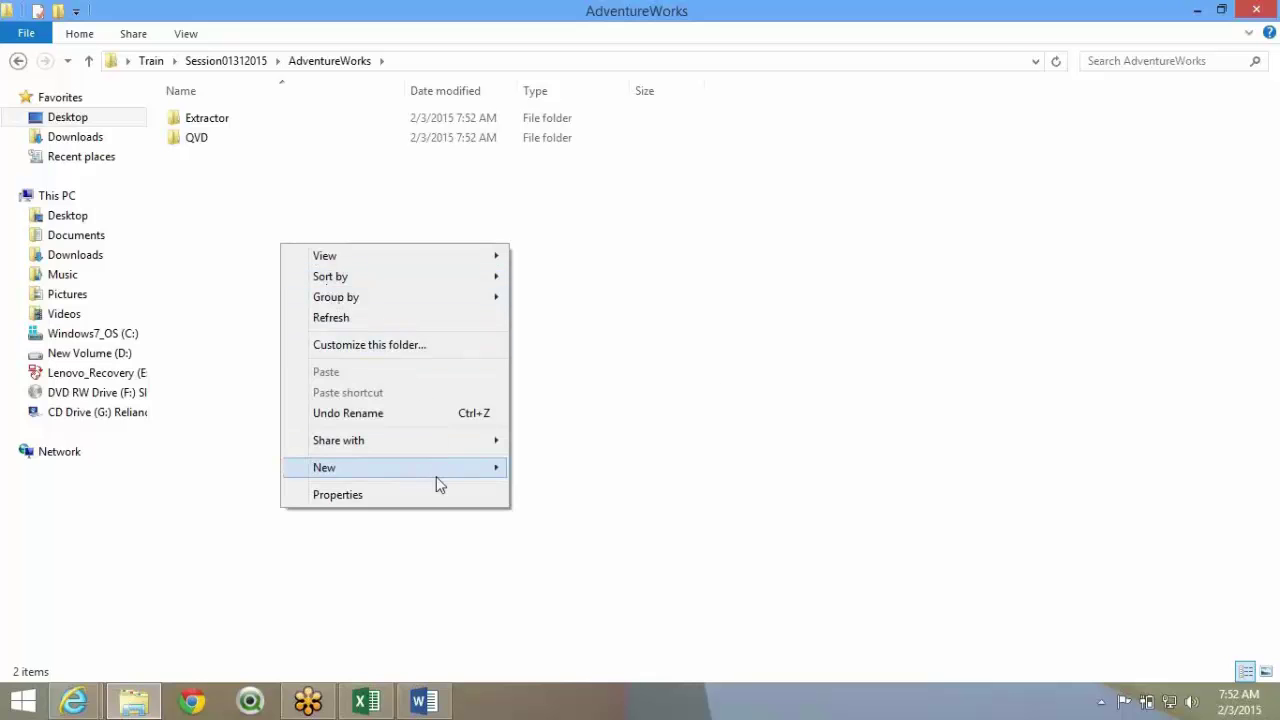
mouse_move(437, 481)
left_click(548, 152)
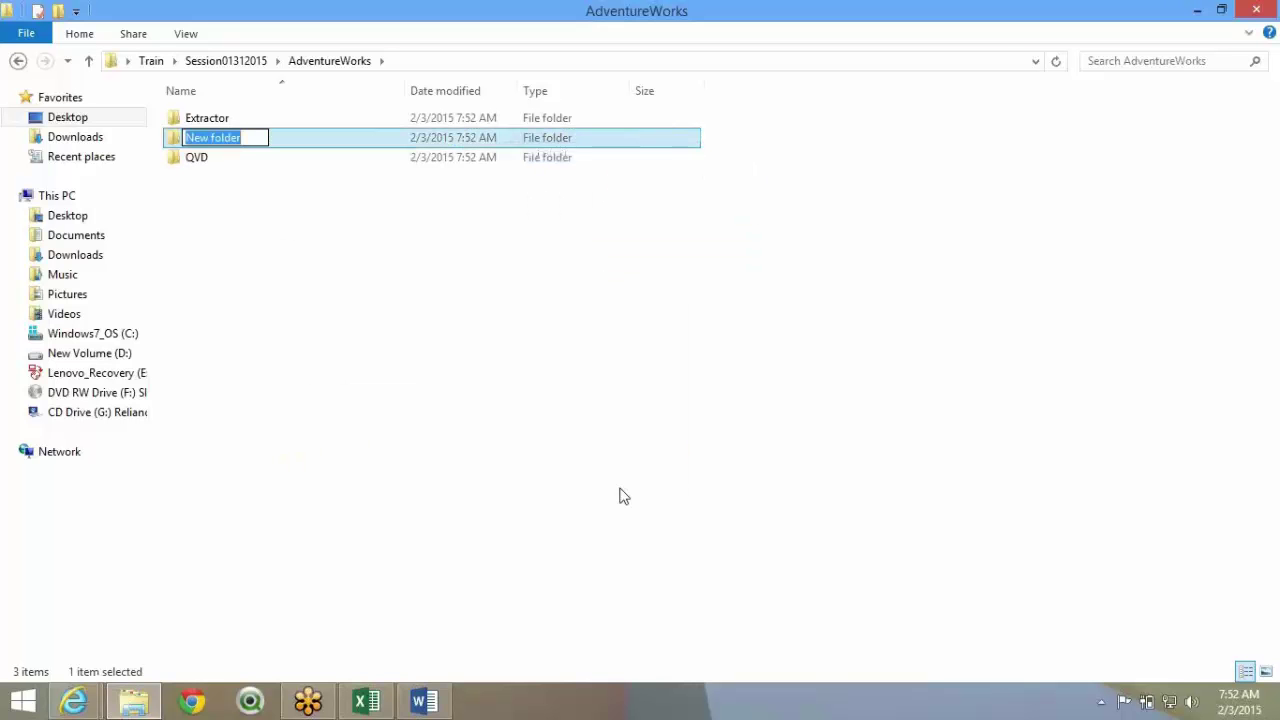
type("DataModel")
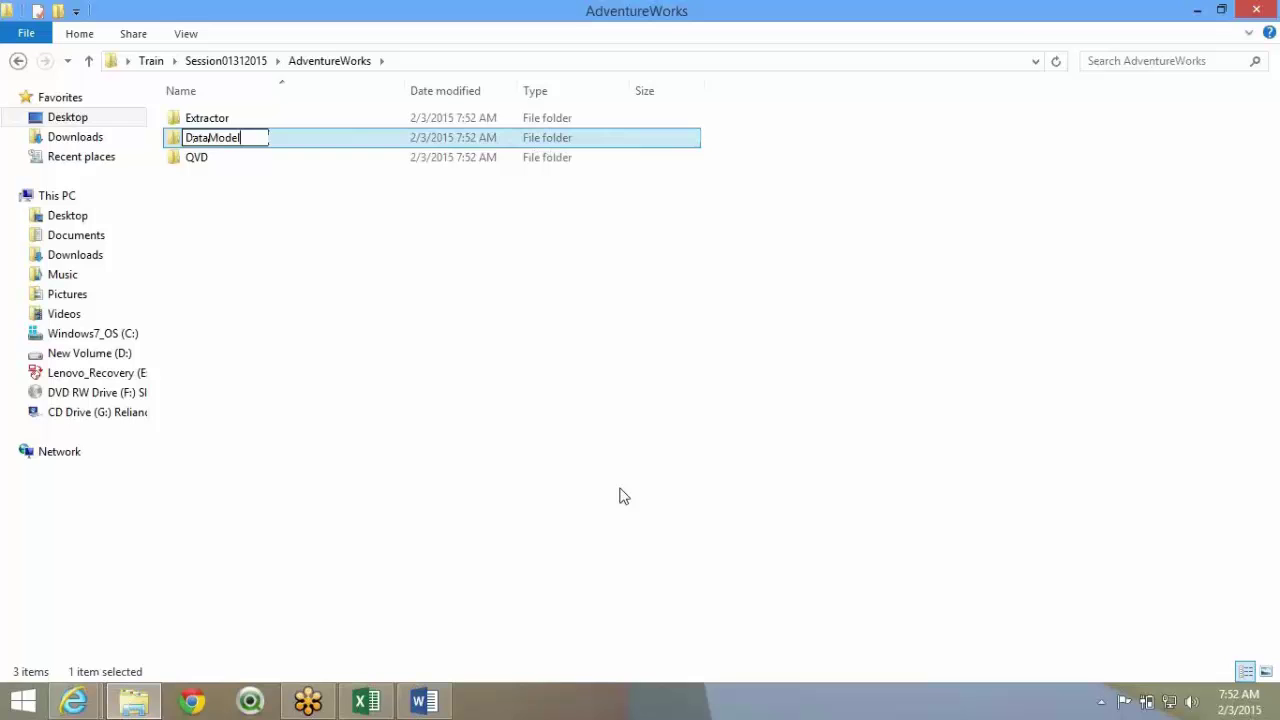
key("Return")
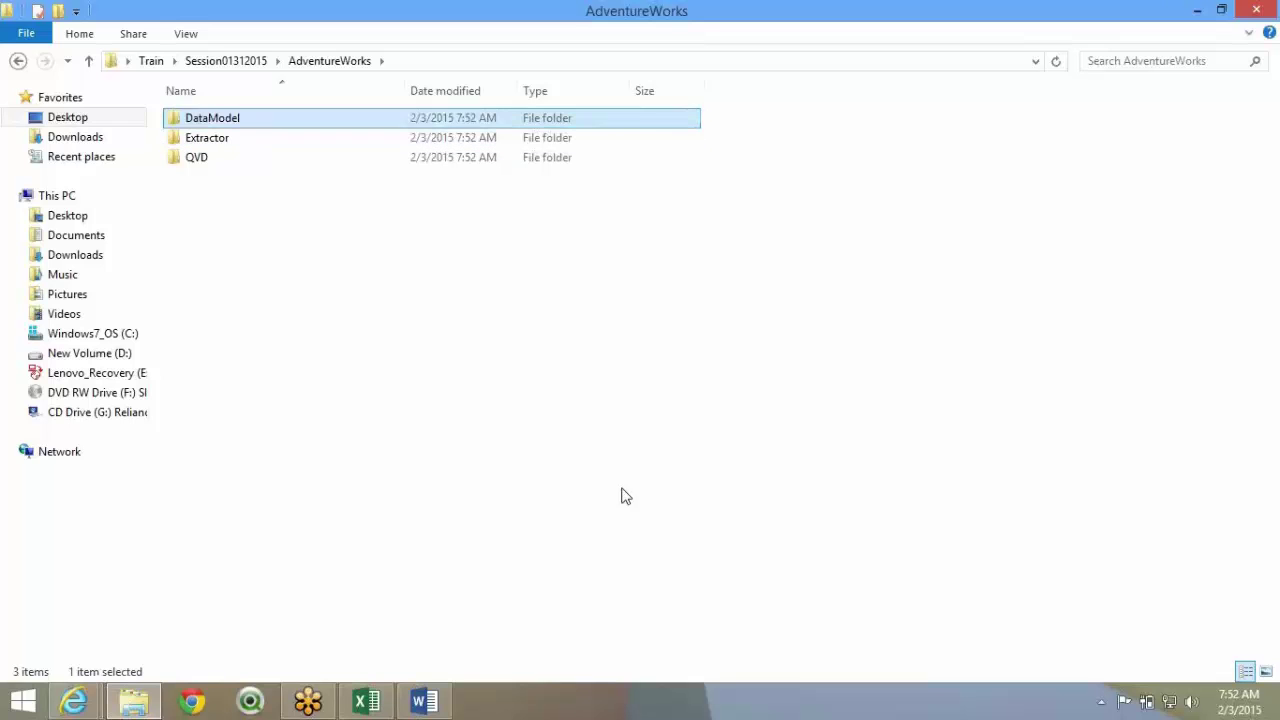
- Add a subfolder named Application, retyping the misspelled name
right_click(241, 277)
mouse_move(363, 496)
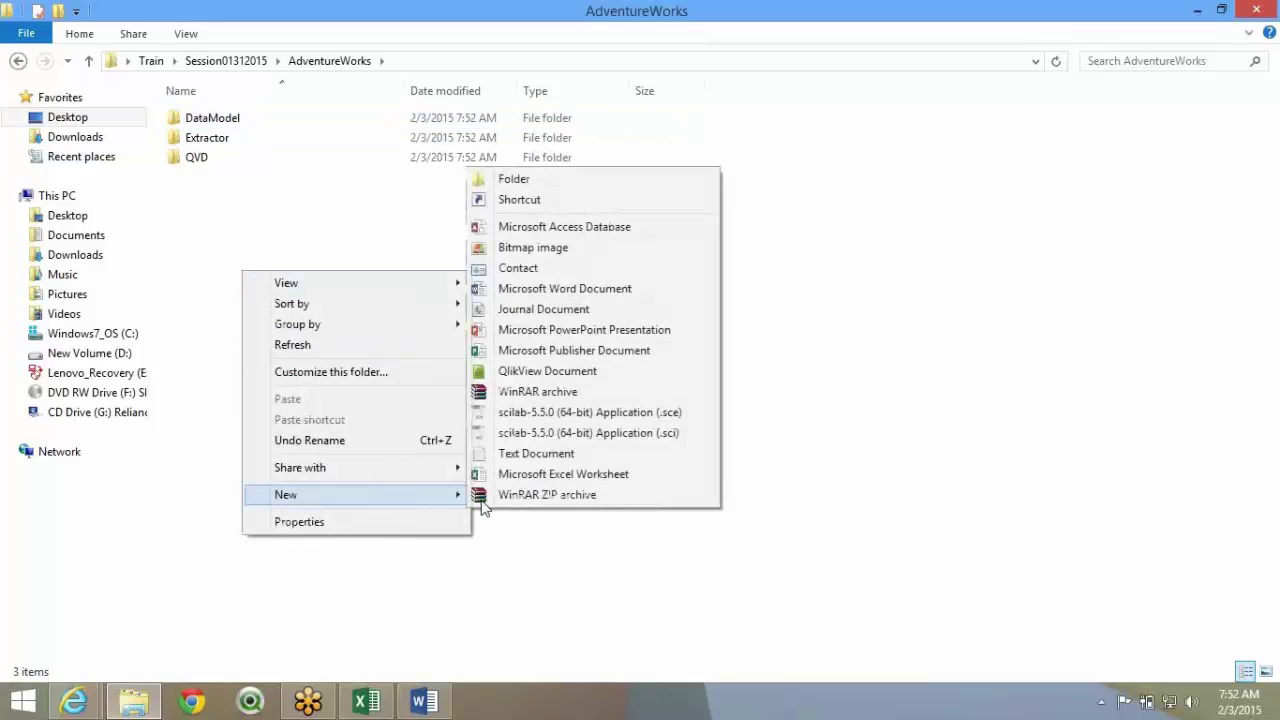
key("Escape")
right_click(253, 321)
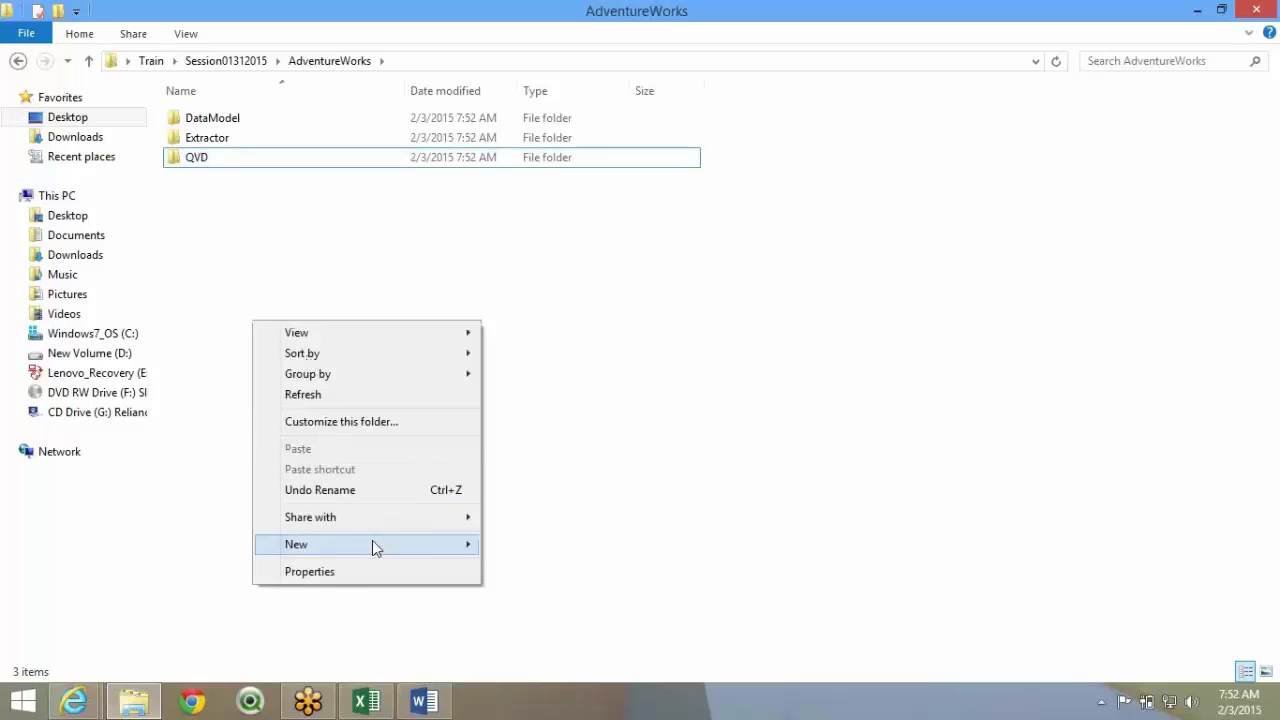
mouse_move(372, 544)
left_click(540, 229)
type("Qp")
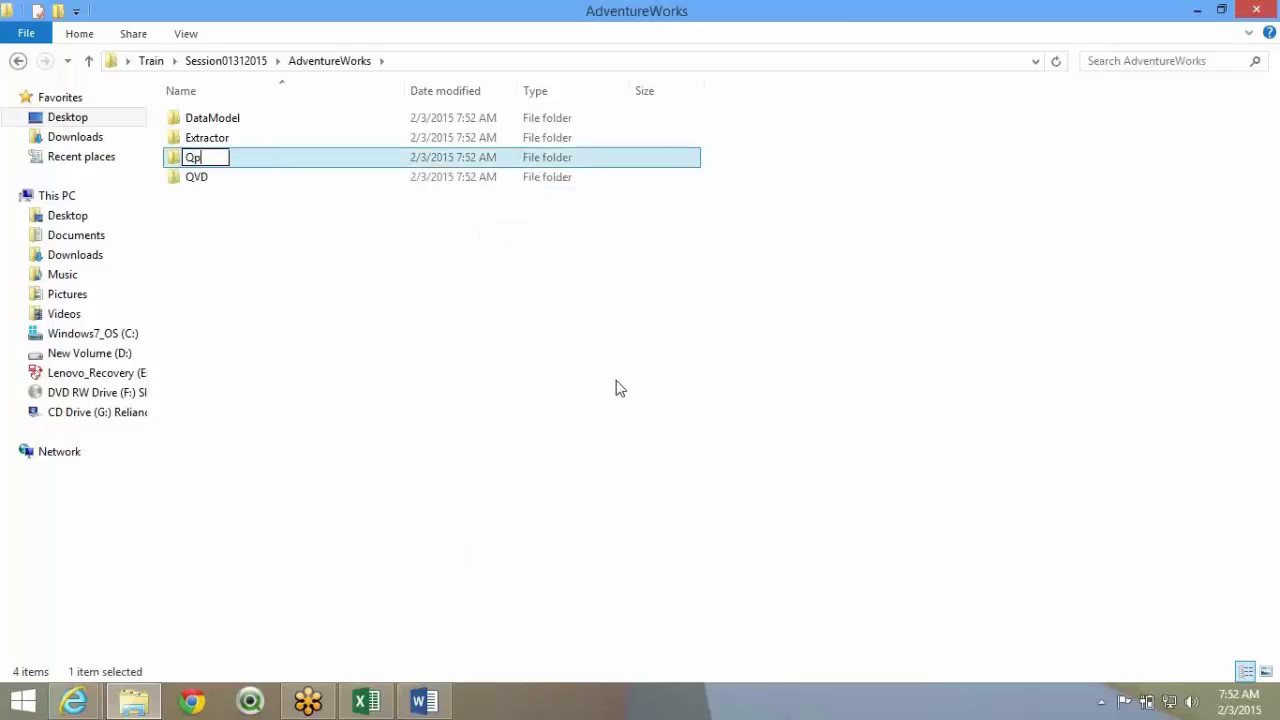
type("plibation")
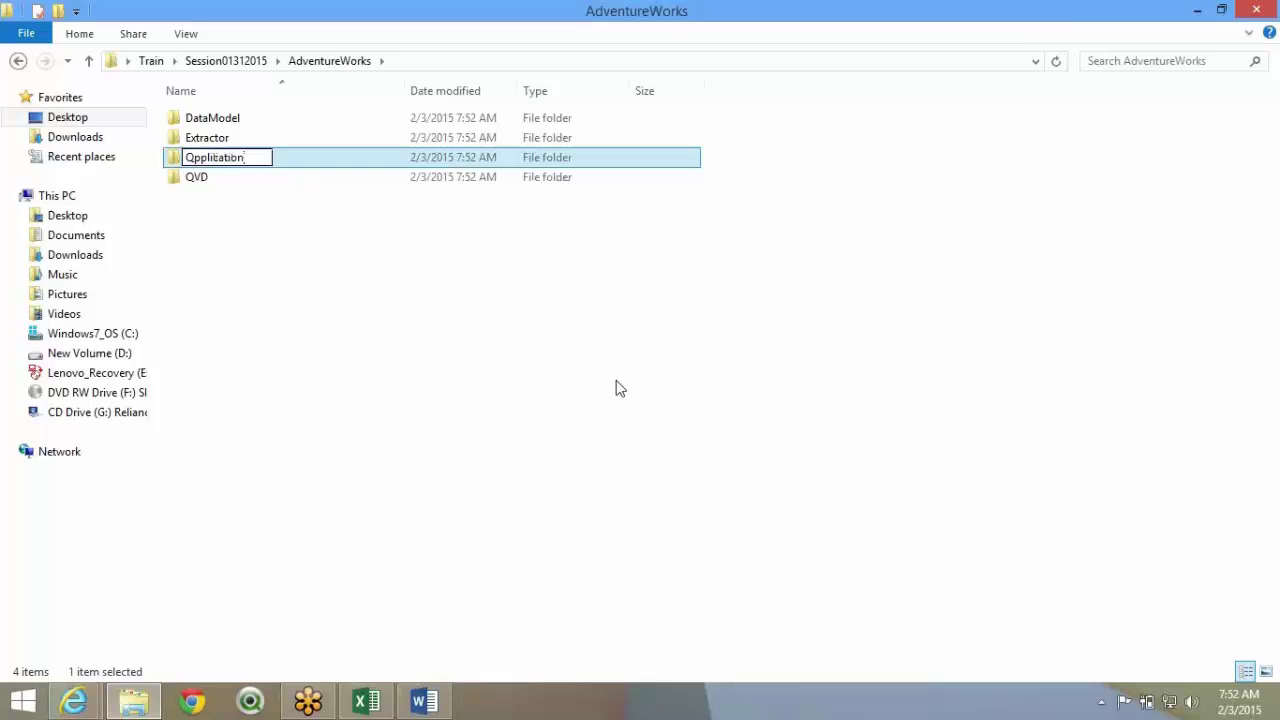
key("ctrl+a")
type("Application")
key("Return")
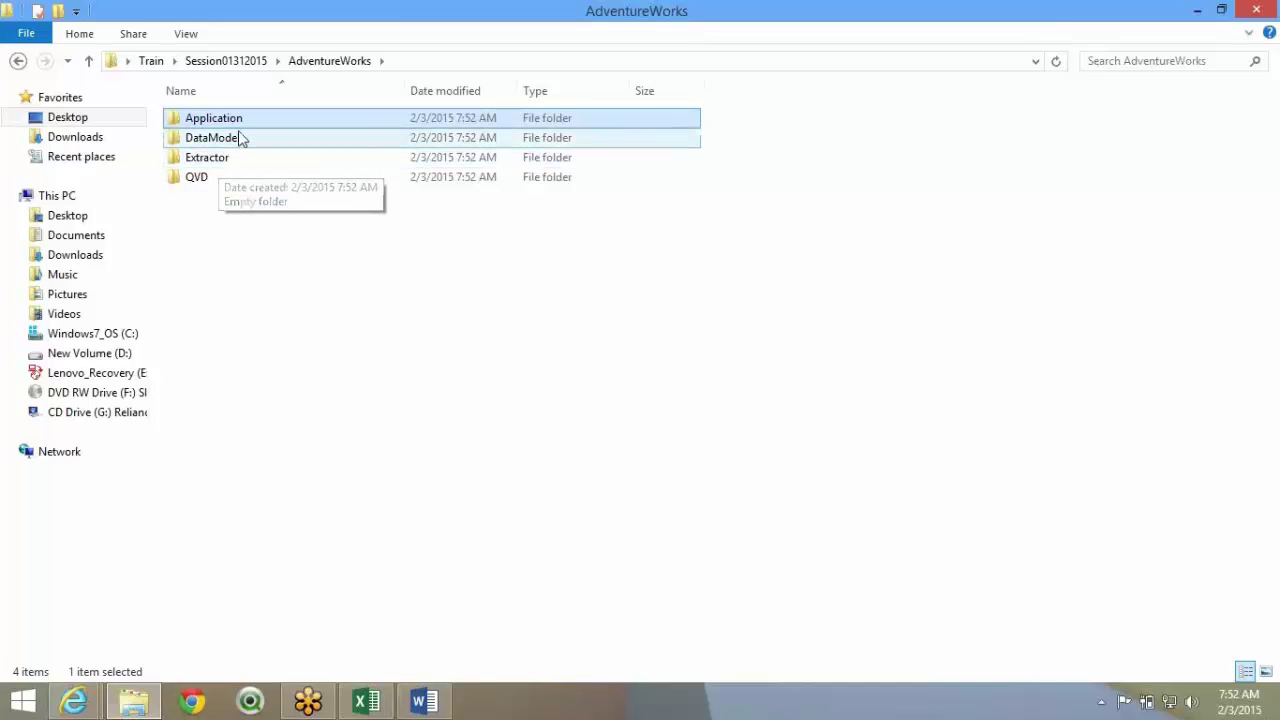
- Create a new subfolder named Script in AdventureWorks
right_click(230, 224)
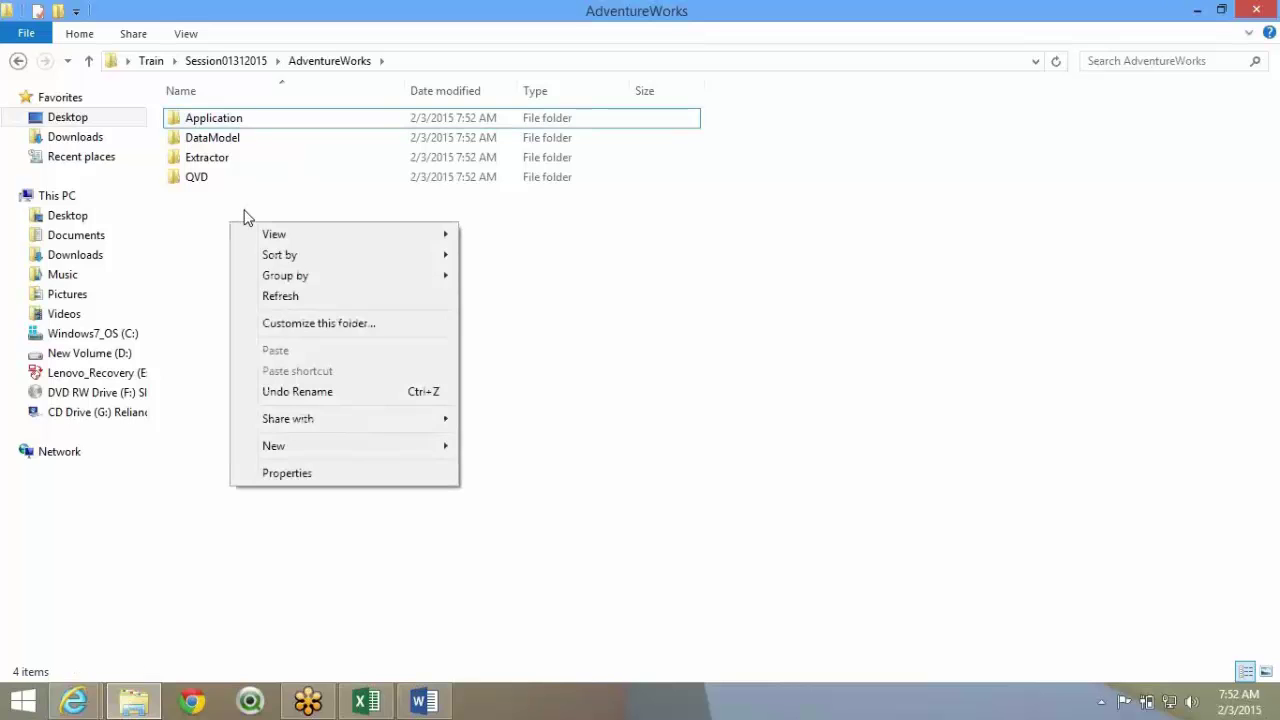
mouse_move(389, 452)
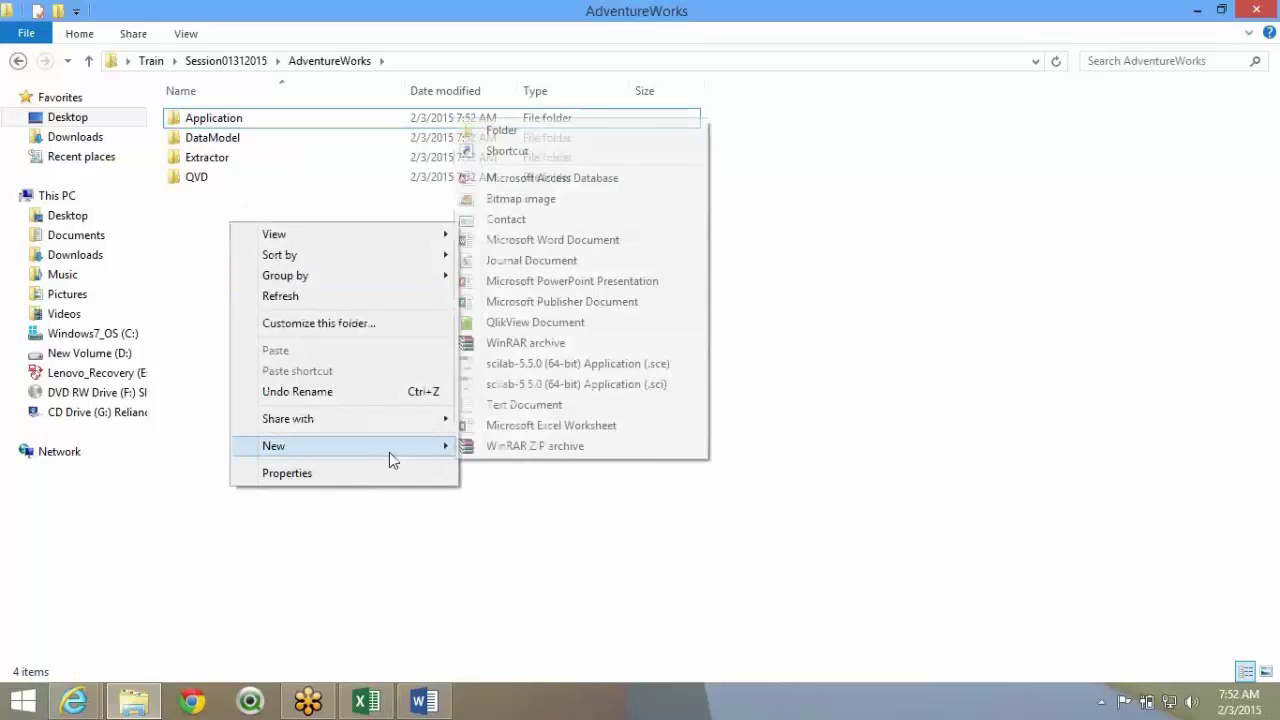
left_click(603, 139)
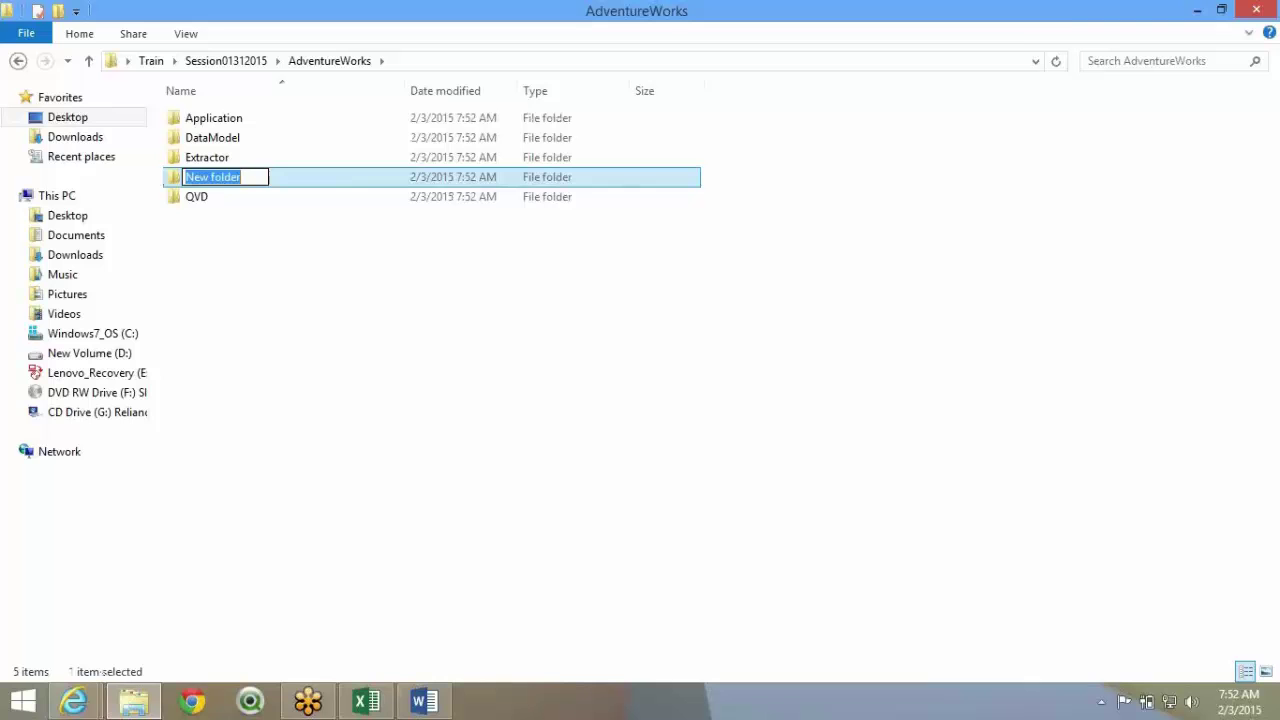
type("Script")
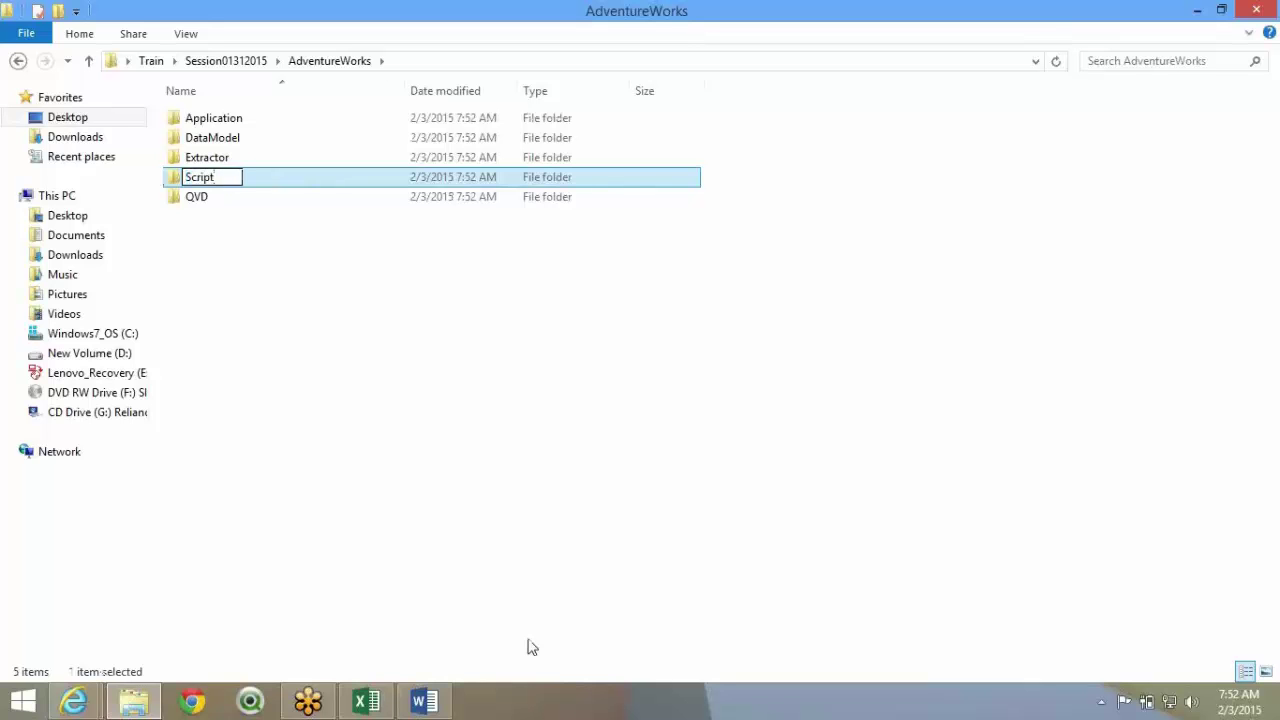
key("Return")
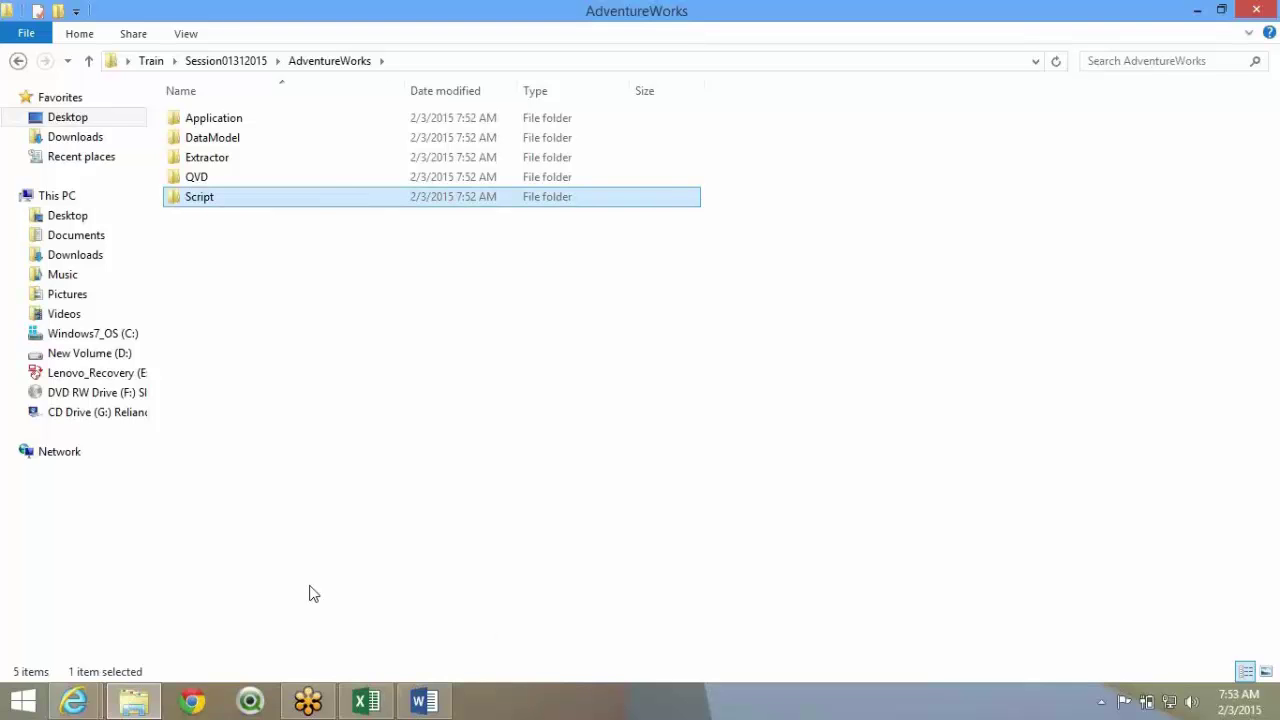
- Create an ExternalData subfolder in AdventureWorks and select it in the listing
right_click(249, 282)
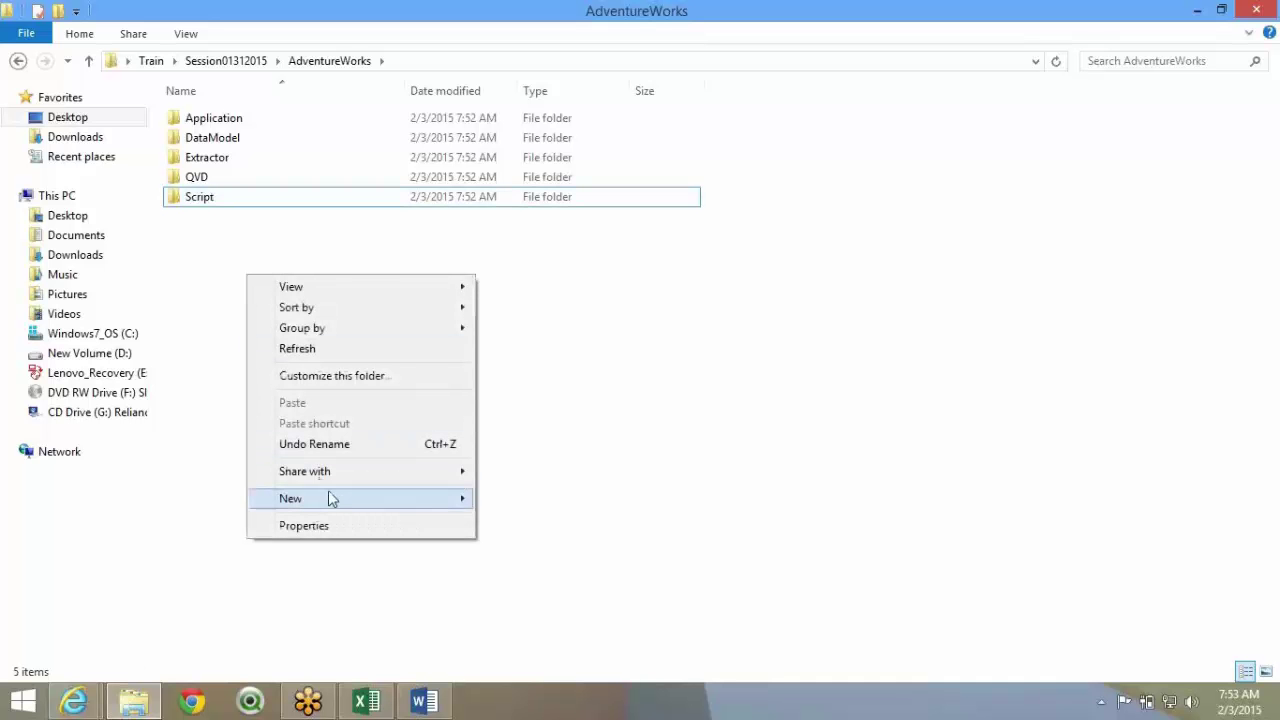
mouse_move(332, 498)
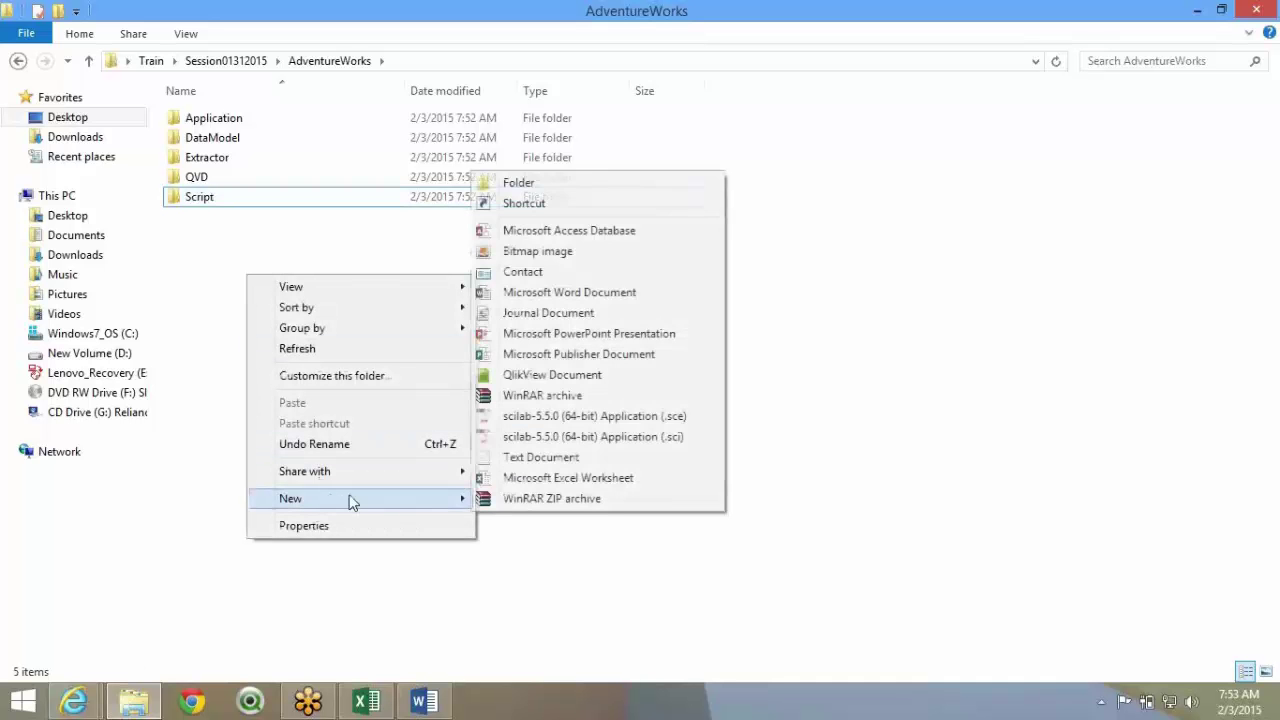
left_click(627, 180)
type("Ext")
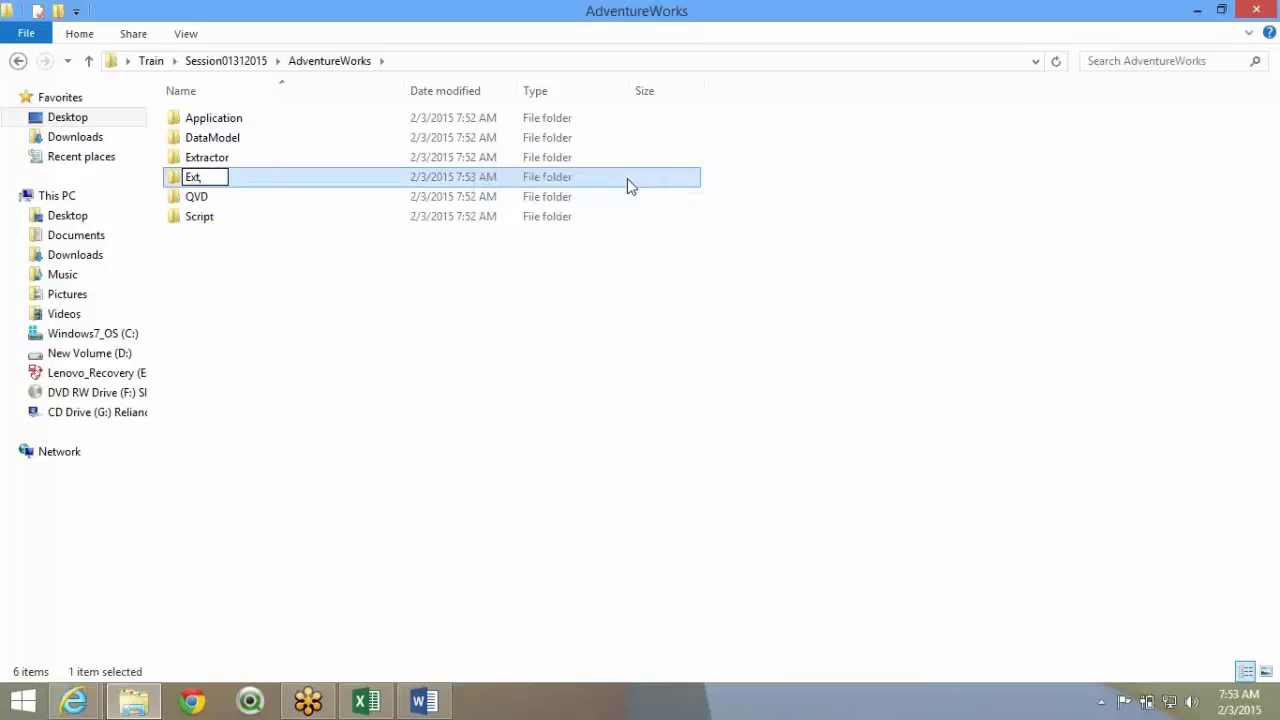
type("ernalData")
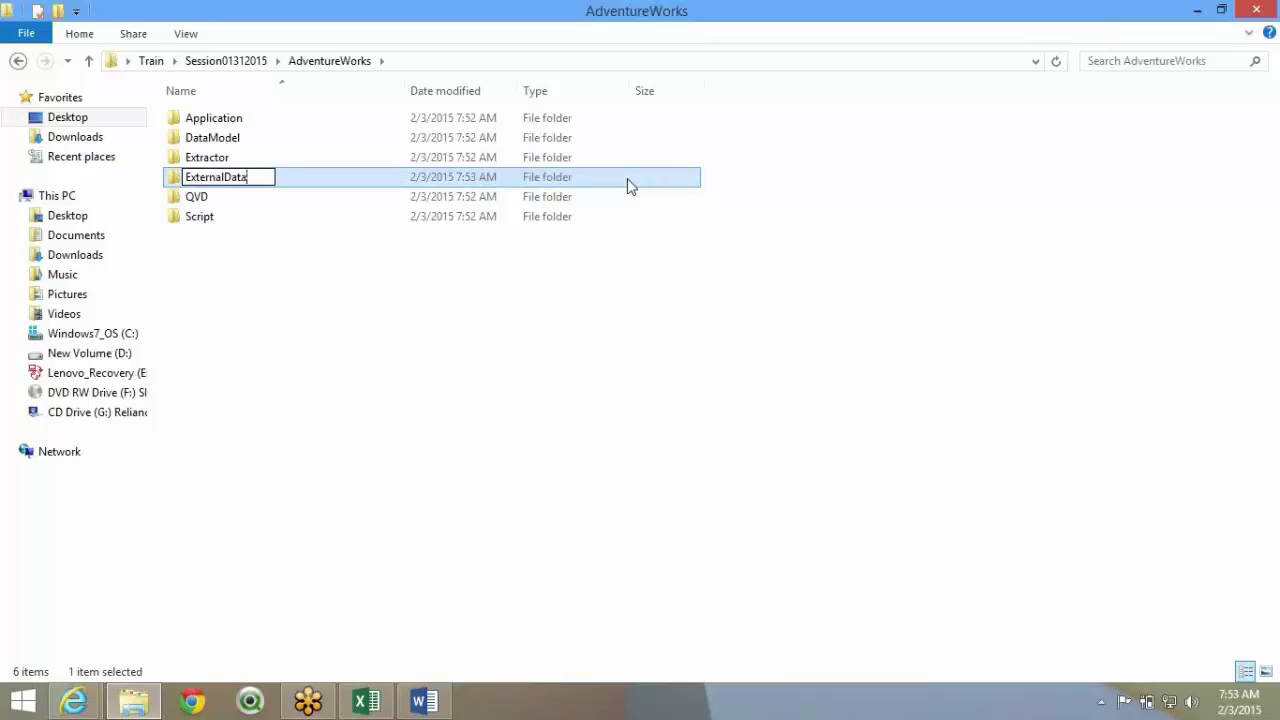
key("Return")
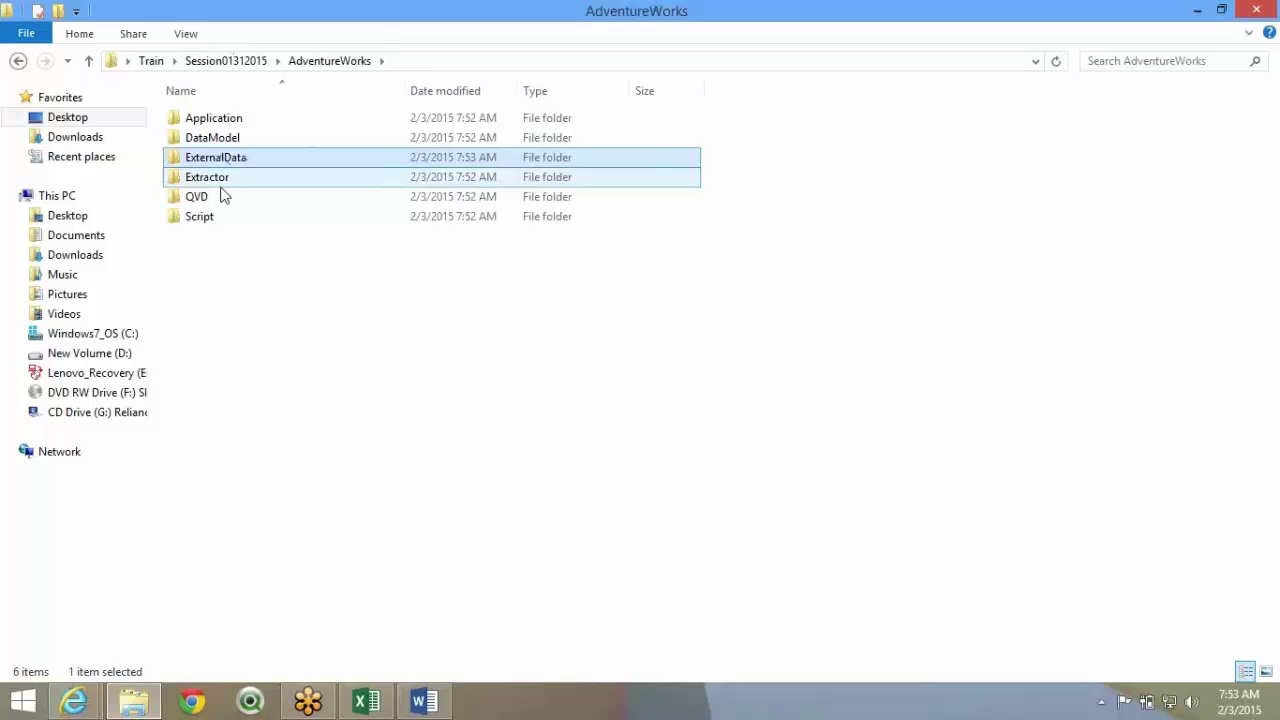
left_click(333, 63)
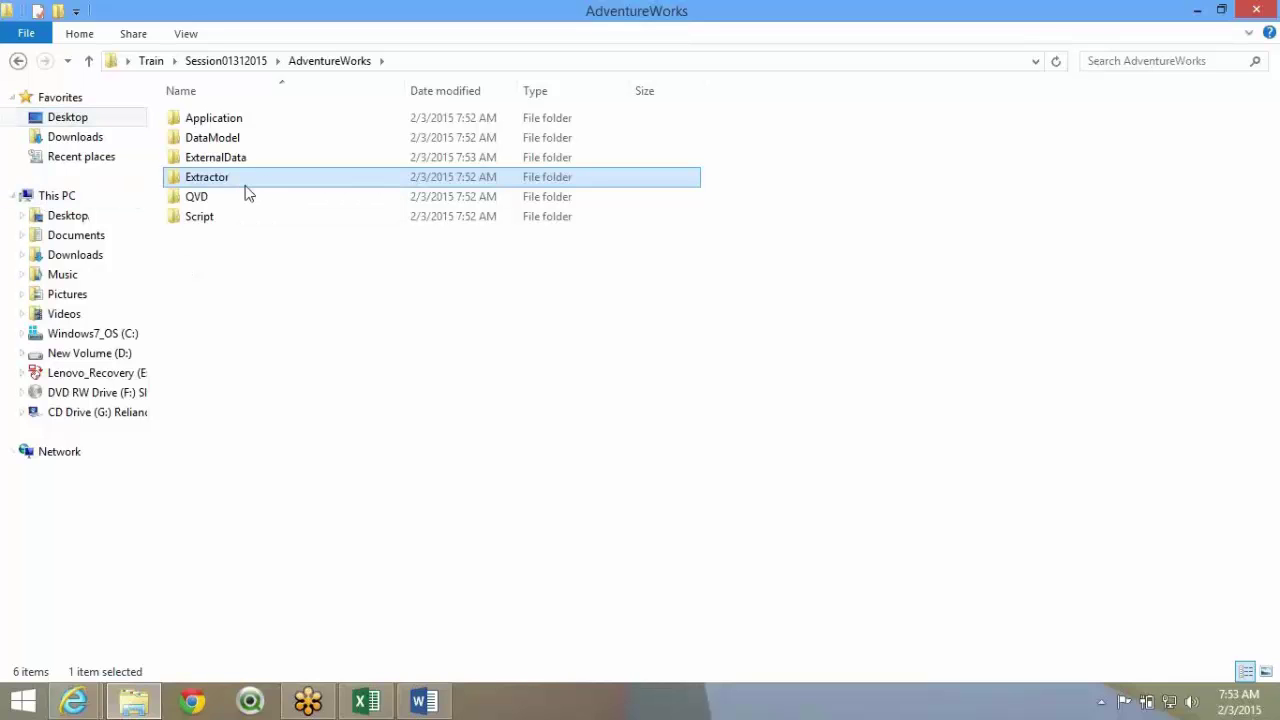
key("Up")
- Create a ConfigFile subfolder in AdventureWorks, then clear the selection
right_click(252, 312)
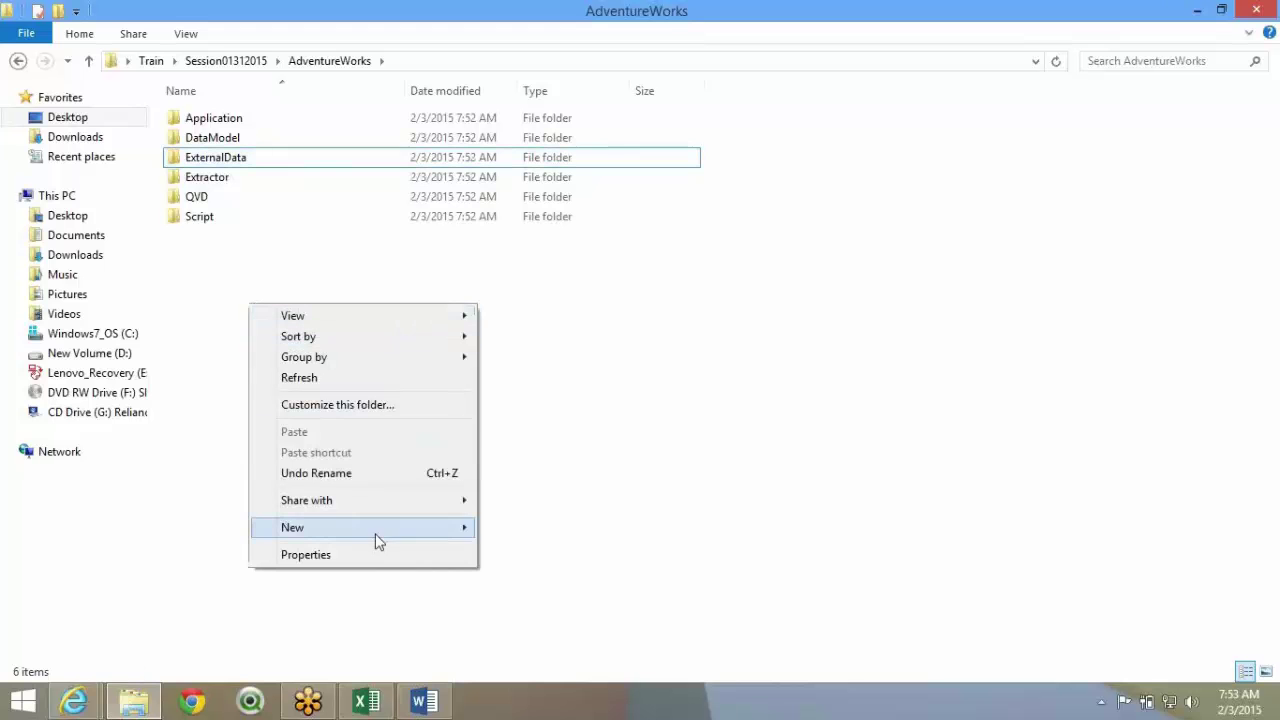
mouse_move(374, 530)
left_click(643, 213)
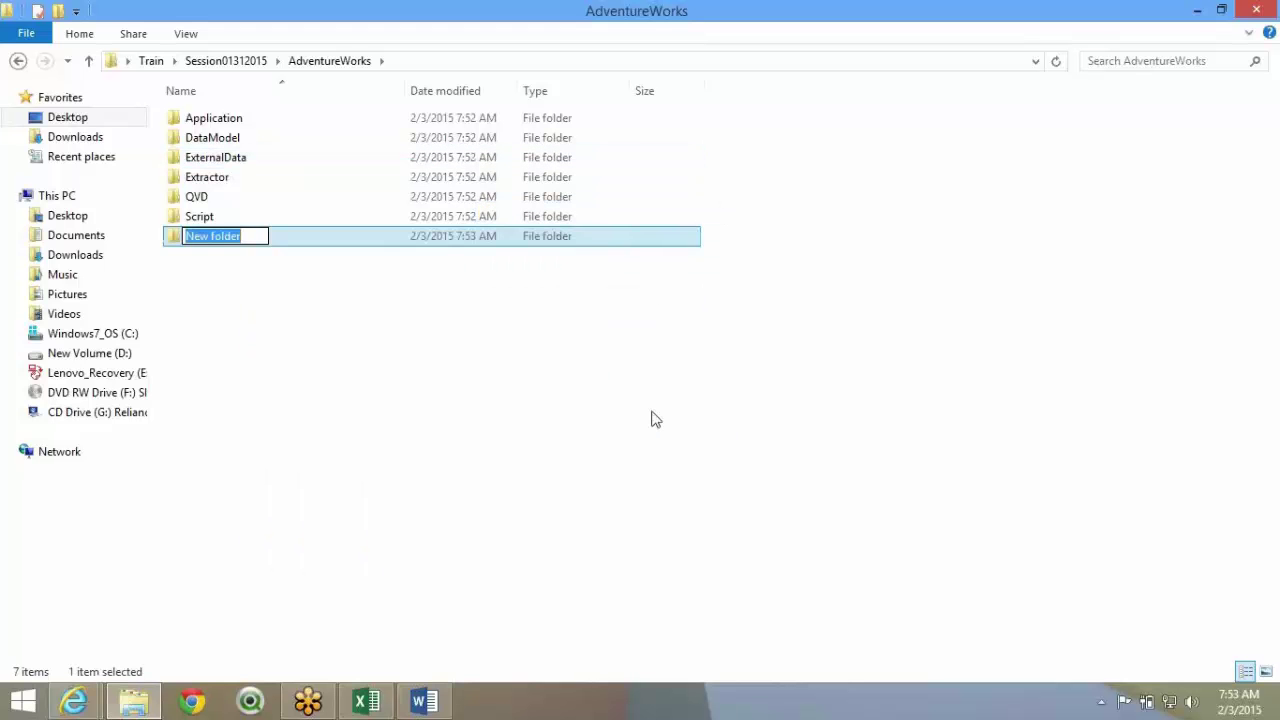
type("Config")
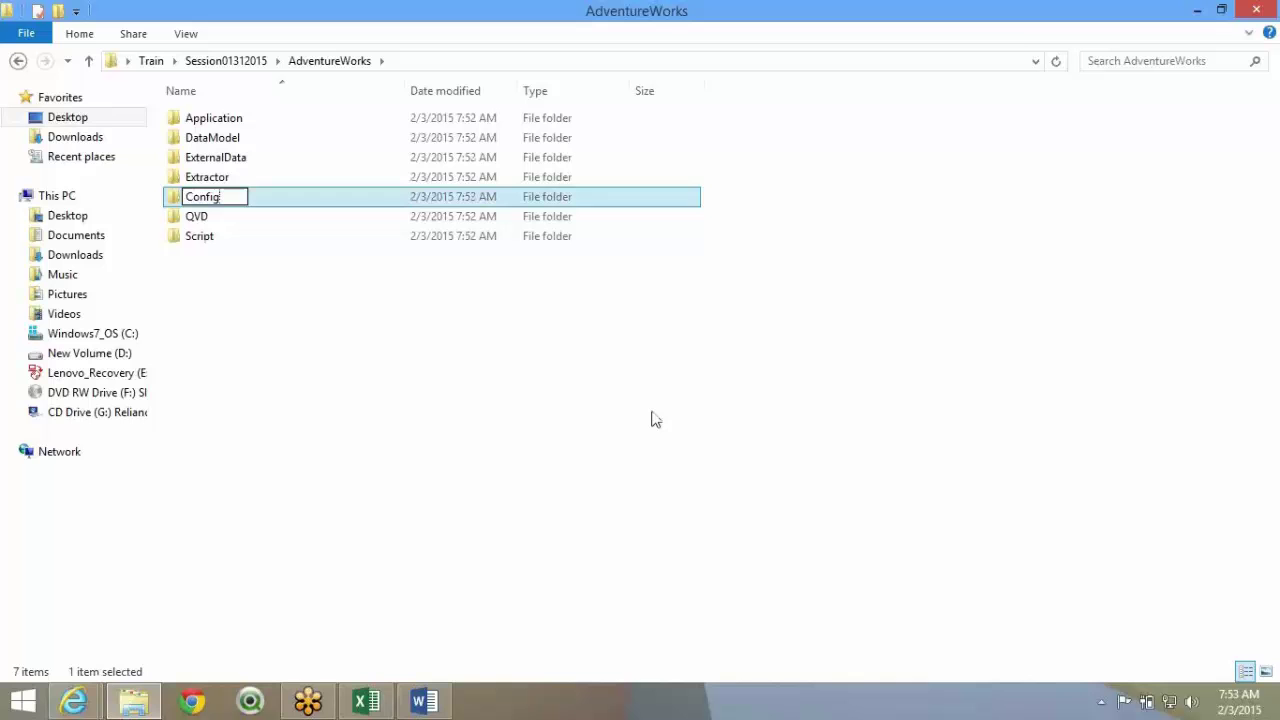
type("File")
key("Return")
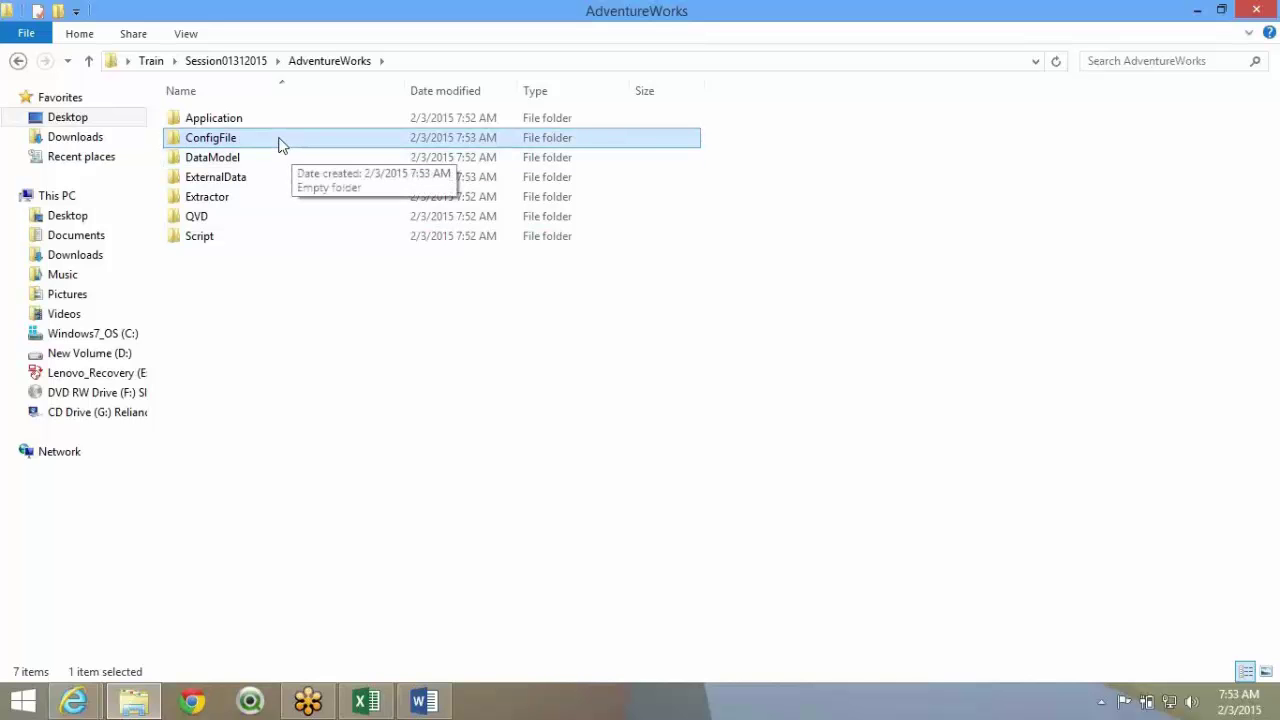
left_click(275, 255)
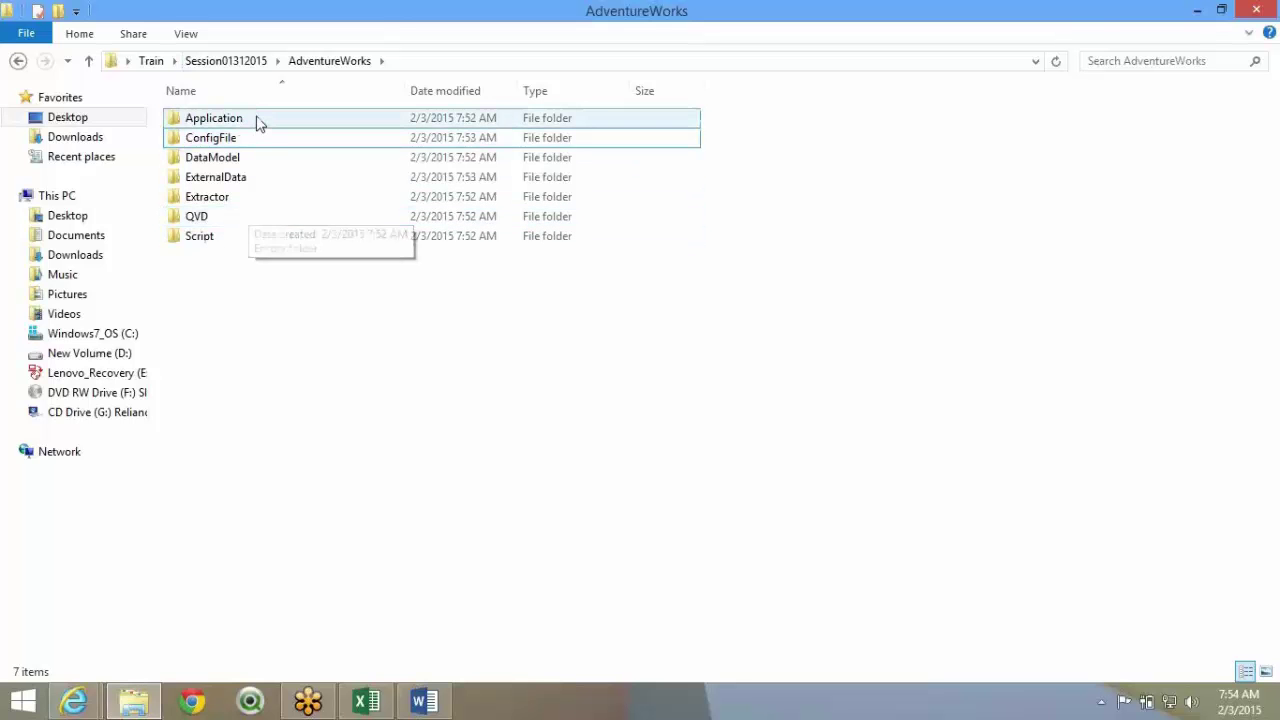
- Open the Extractor and QVD folders to confirm they are empty
double_click(243, 199)
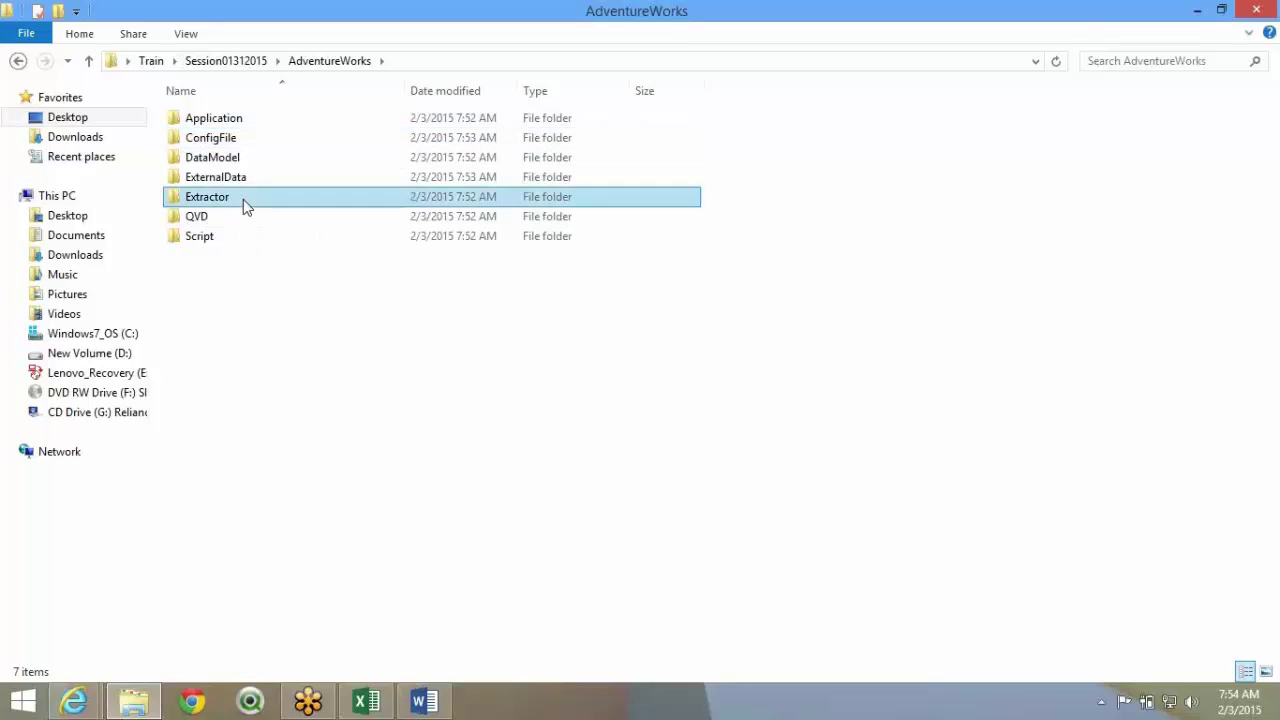
left_click(333, 62)
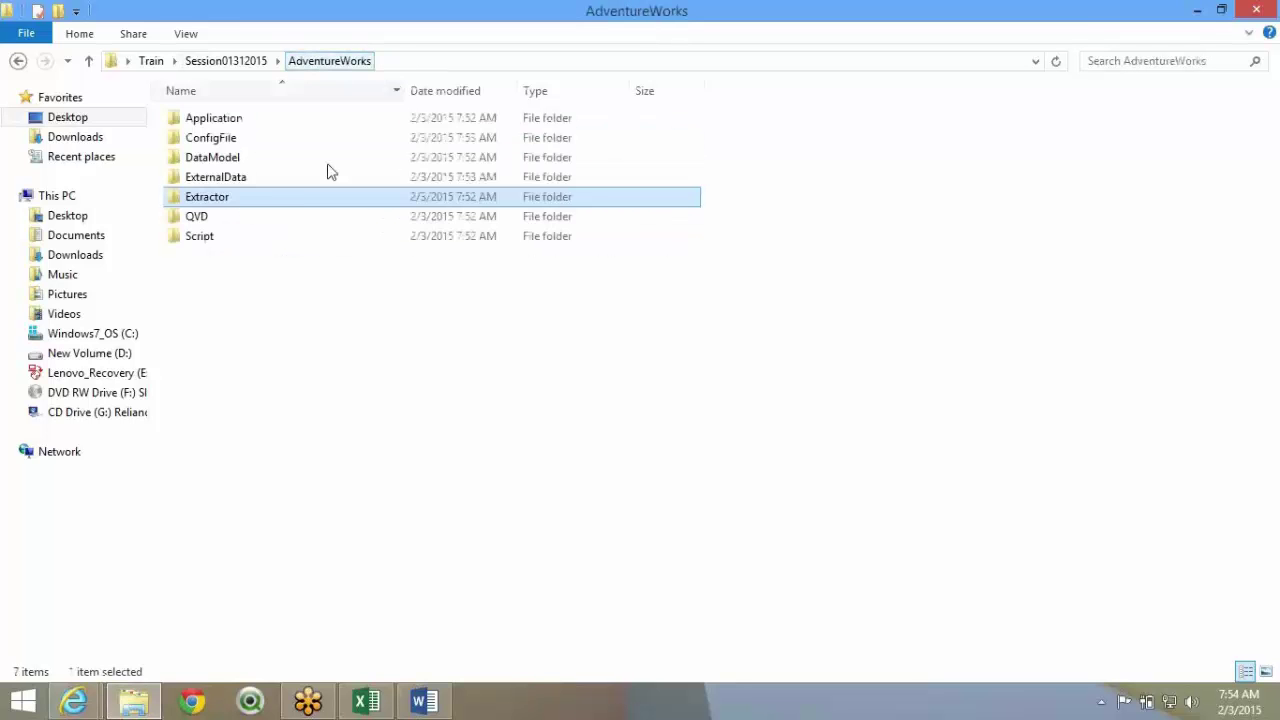
double_click(222, 219)
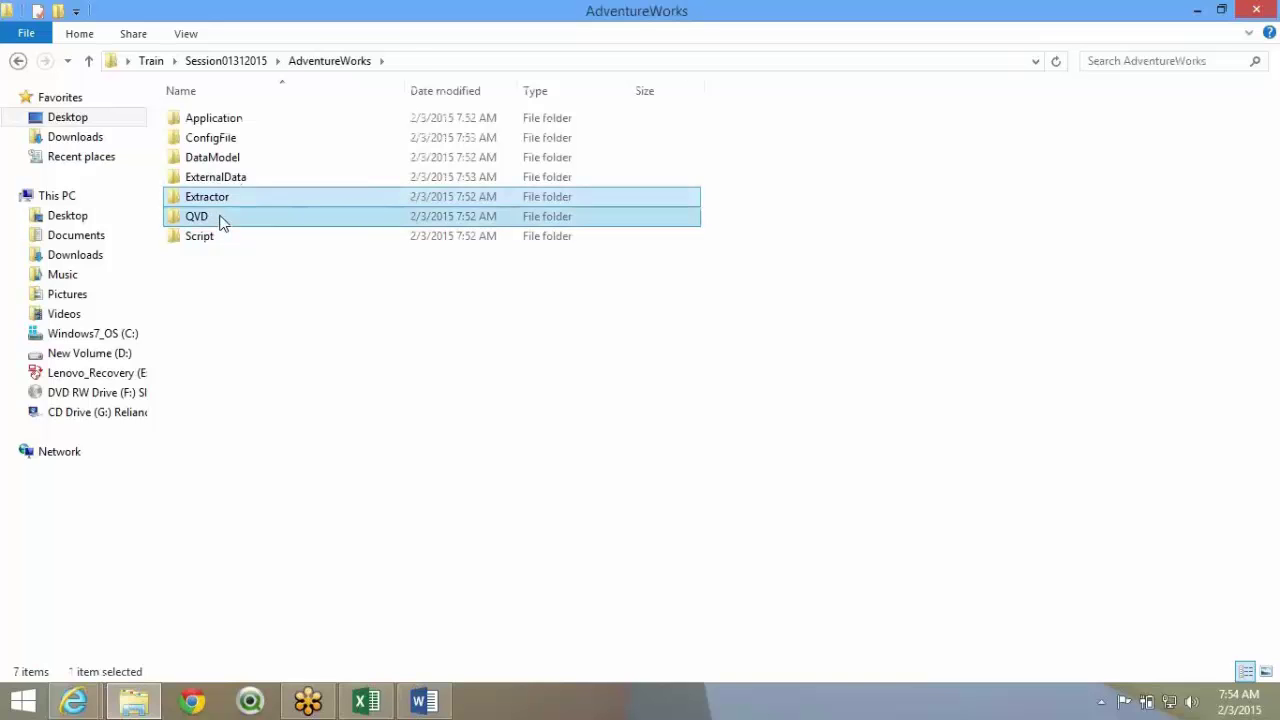
left_click(355, 70)
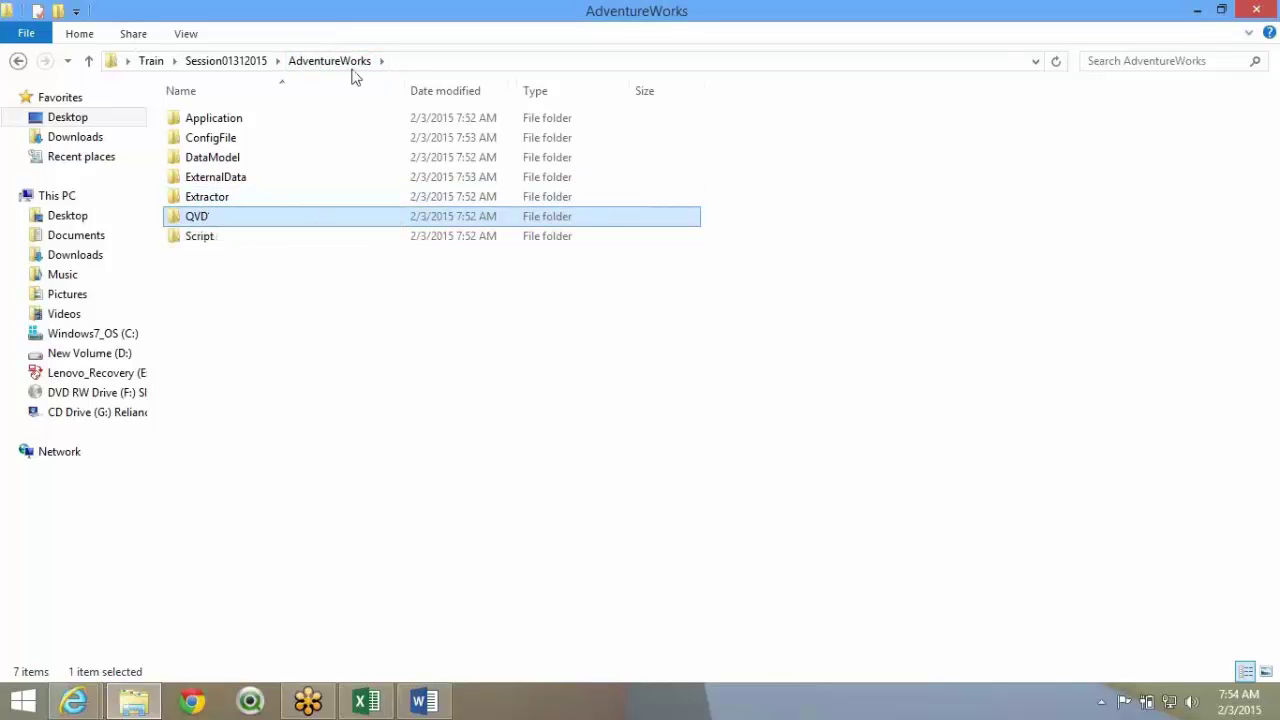
- Check that DataModel is empty, then go up to the Session01312015 folder
left_click(421, 63)
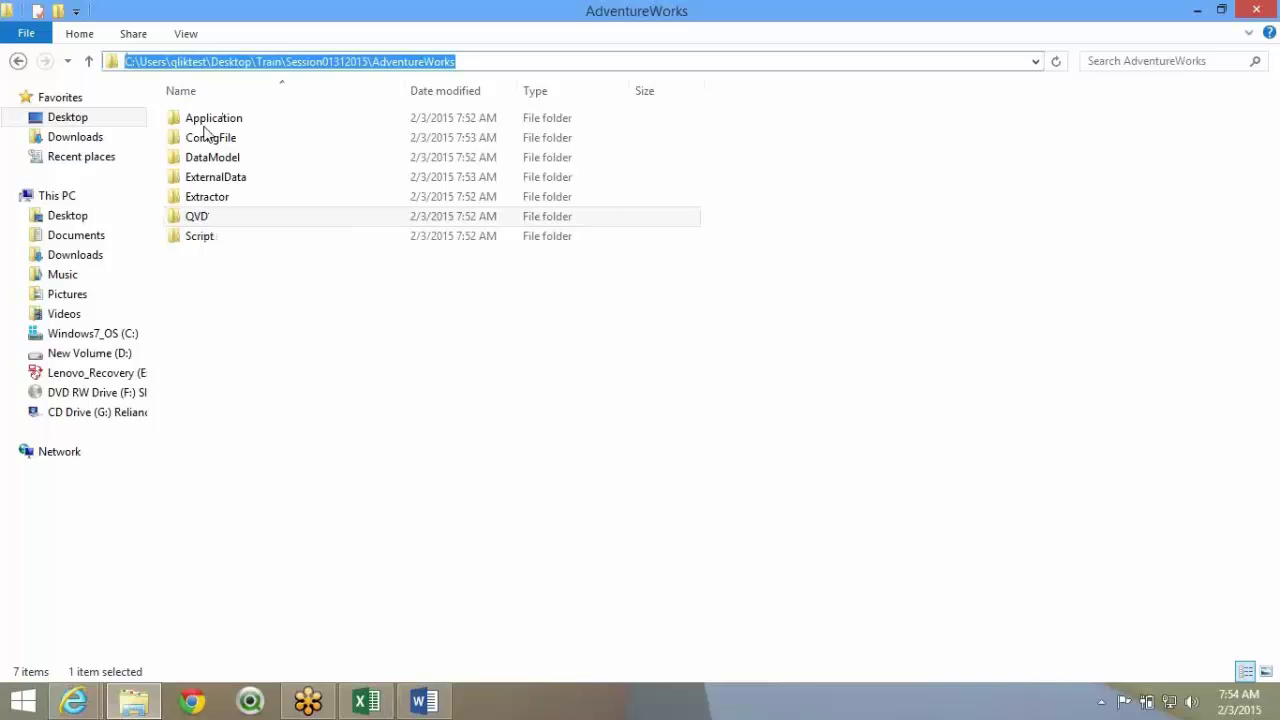
left_click(232, 218)
left_click(234, 200, "ctrl")
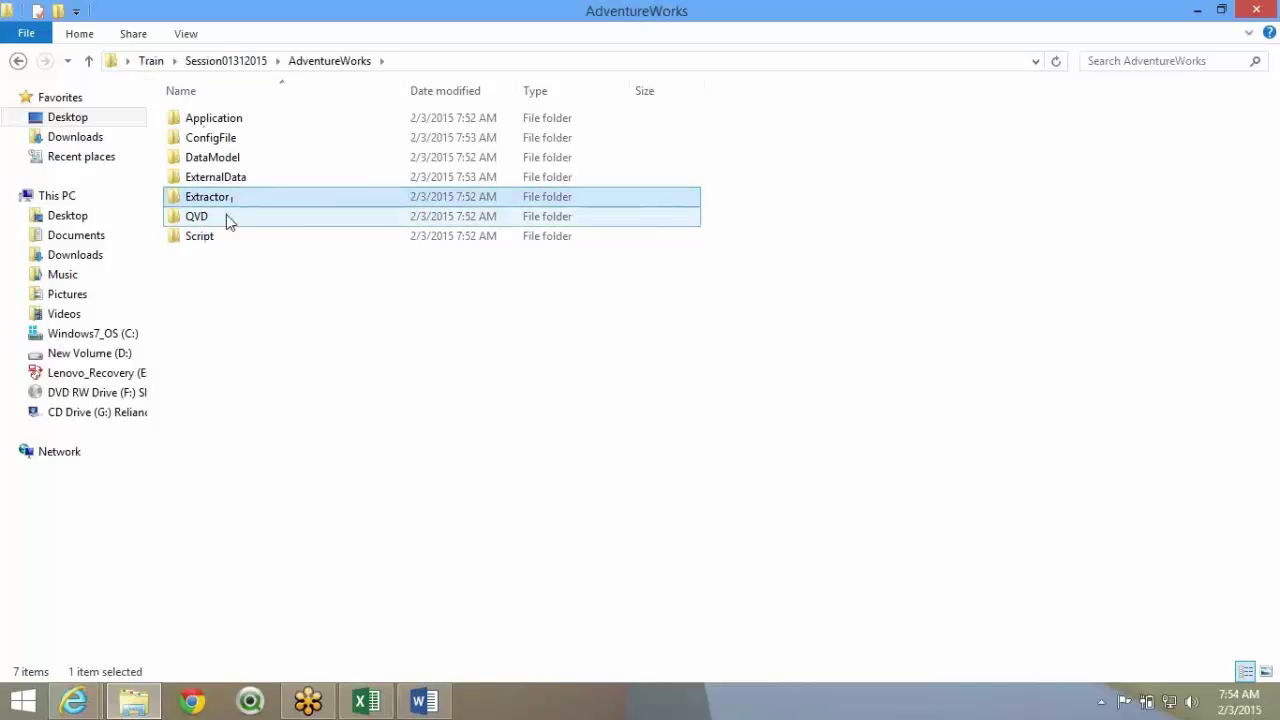
left_click(225, 217, "ctrl")
left_click(228, 180, "ctrl")
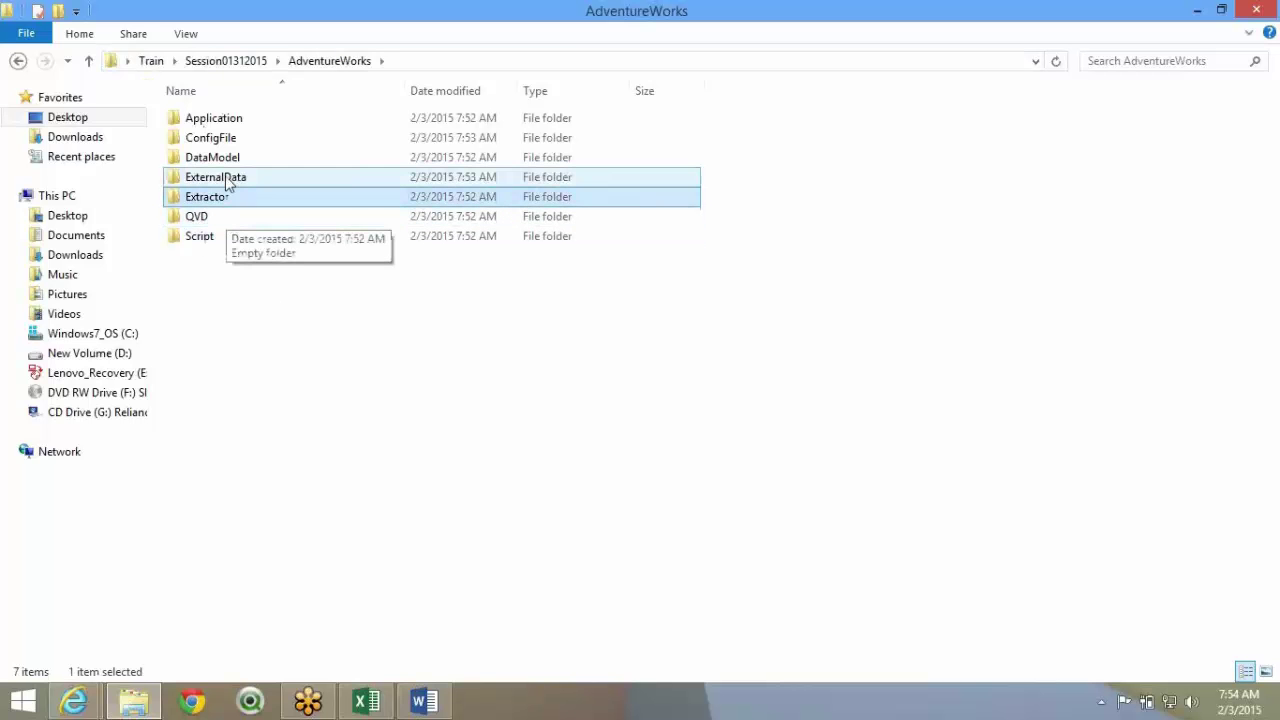
double_click(213, 158)
left_click(322, 61)
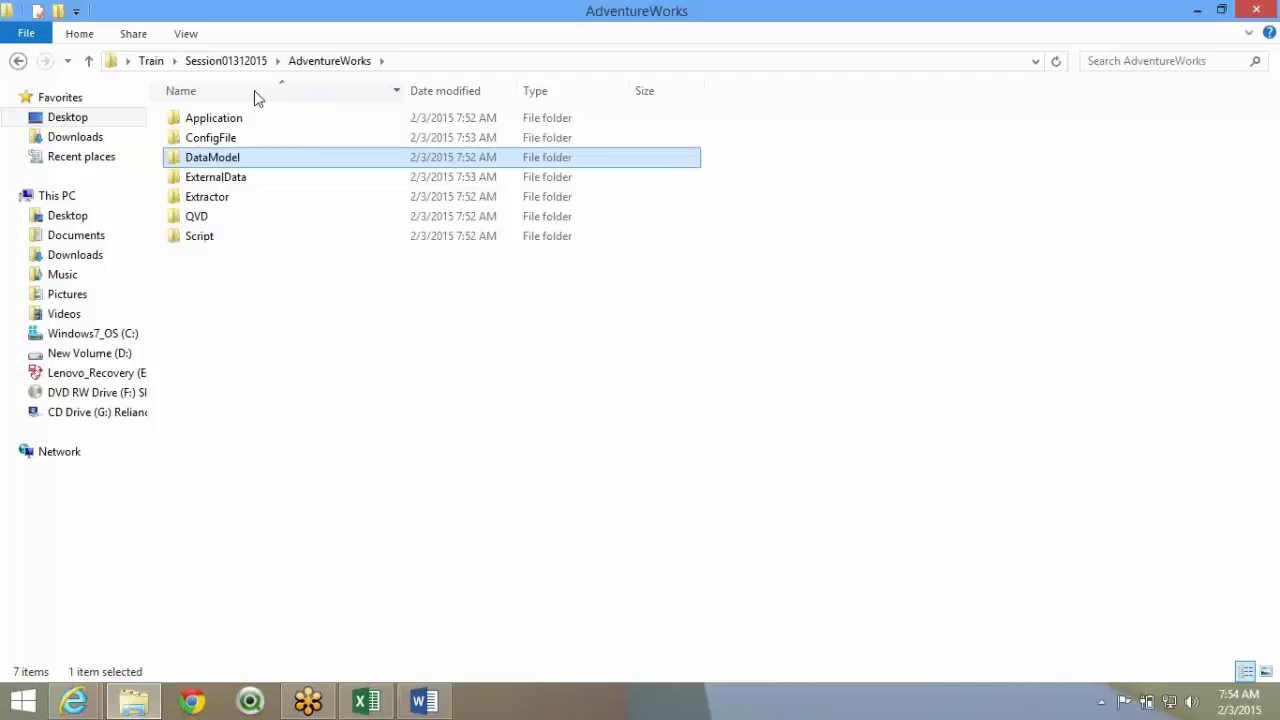
left_click(233, 66)
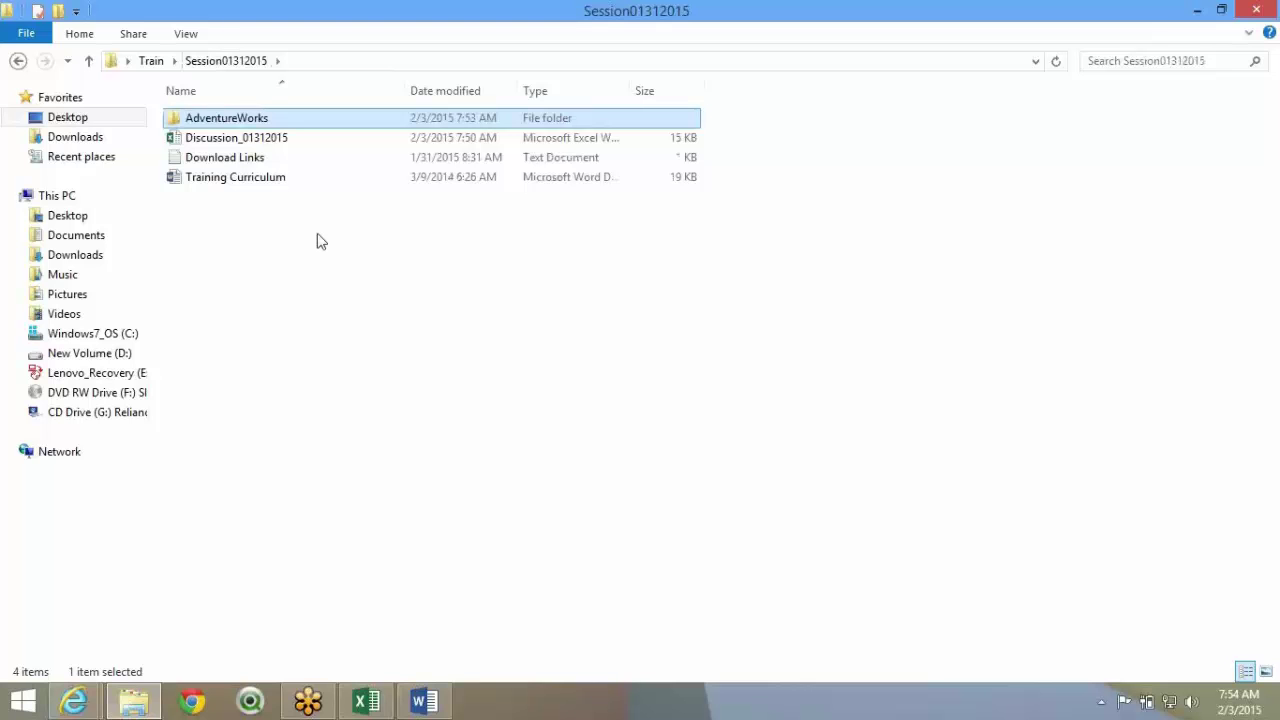
- Reopen AdventureWorks to list Application, ConfigFile, DataModel, ExternalData, Extractor, QVD and Script
right_click(300, 122)
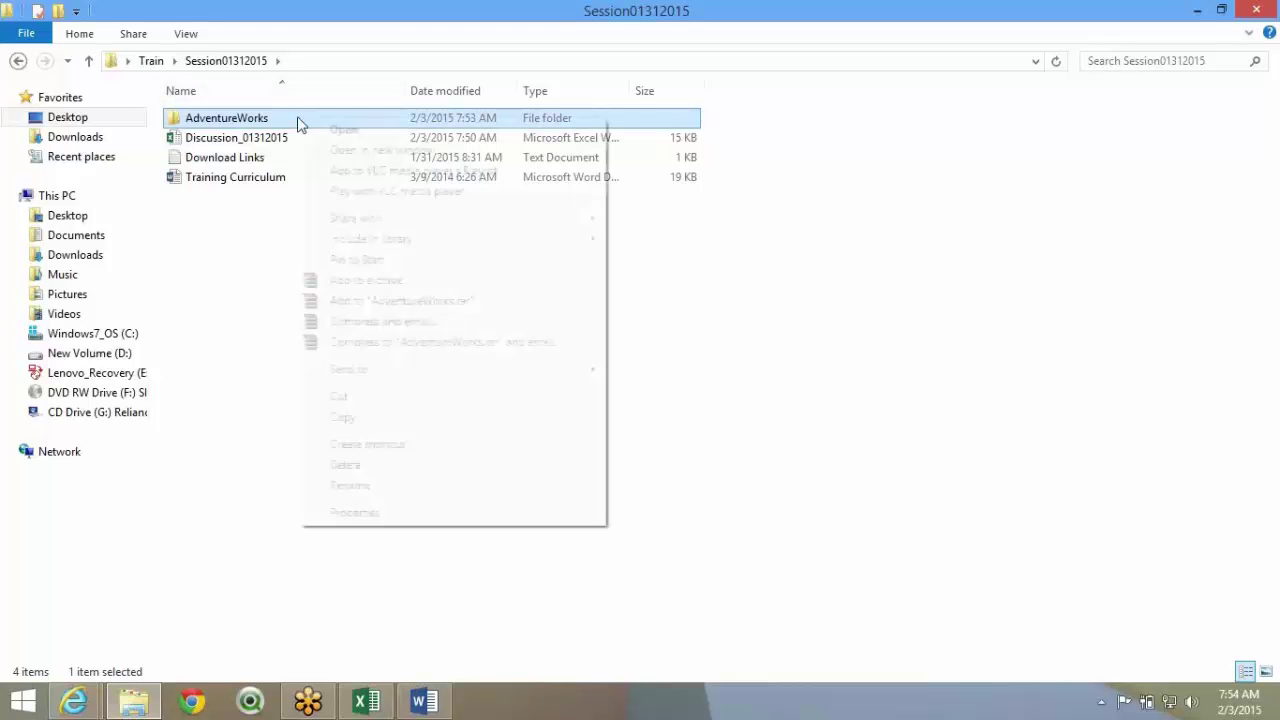
left_click(193, 353)
left_click(193, 353)
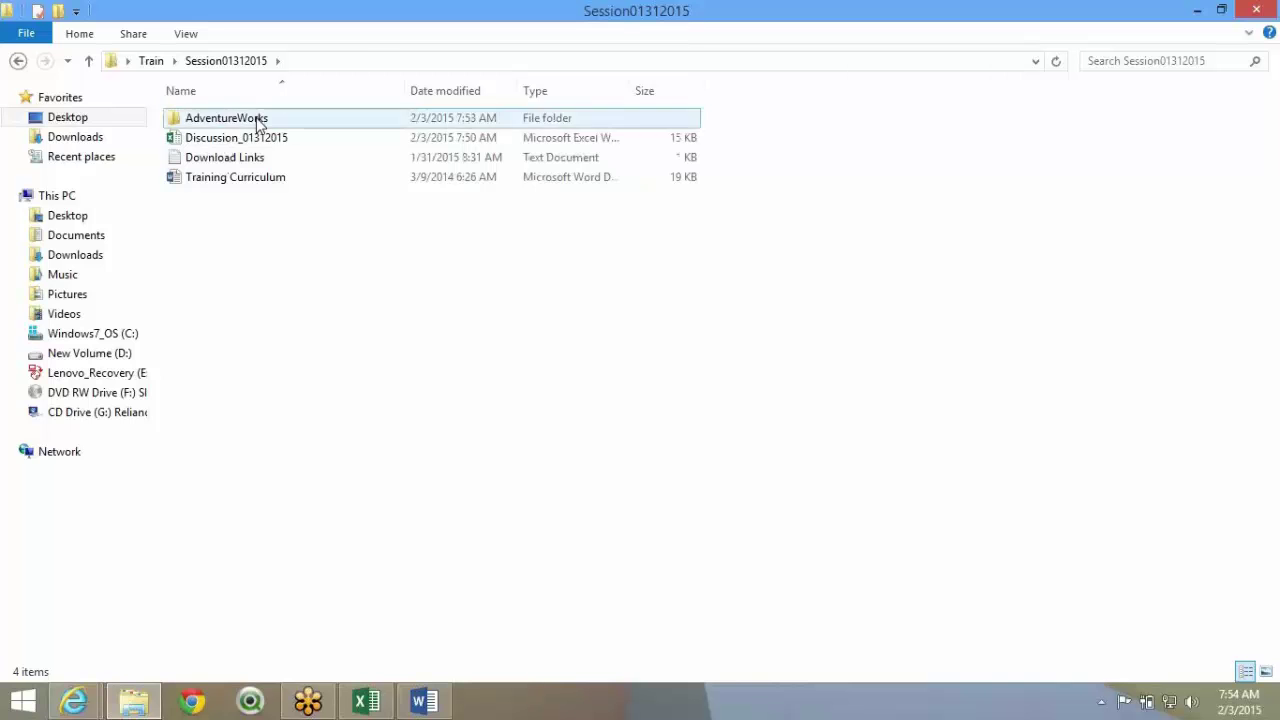
double_click(257, 118)
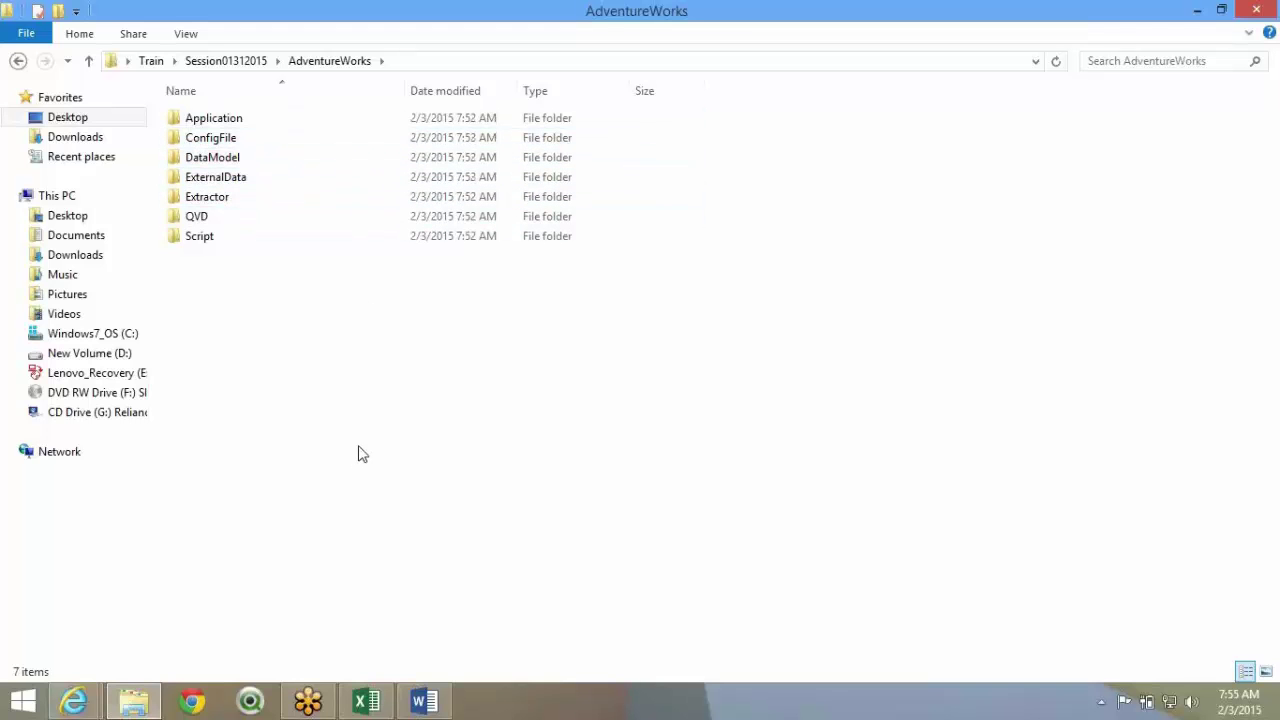
left_click(255, 63)
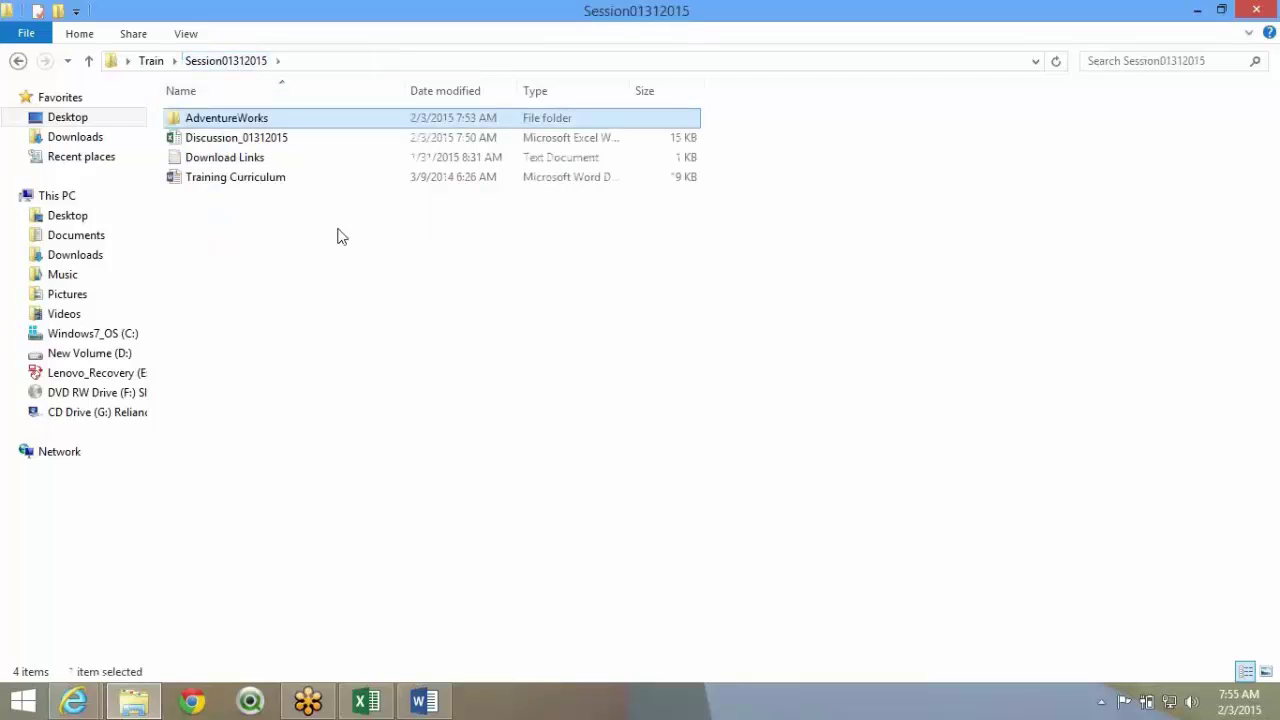
double_click(309, 118)
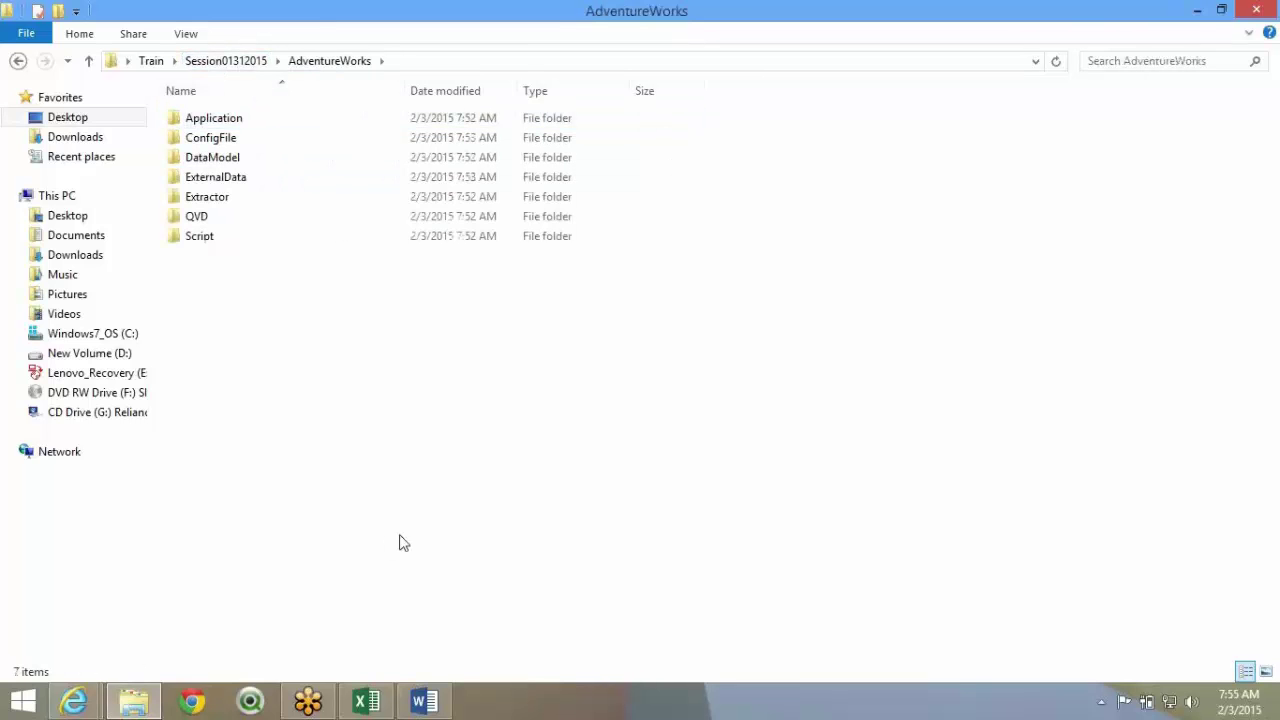